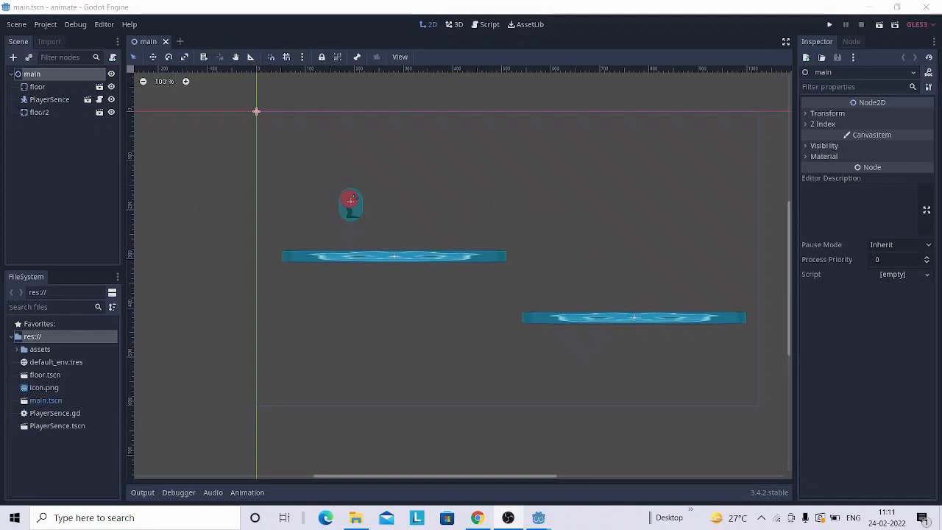
Step: Delete the floor2 node from the main scene
left_click(38, 112)
left_click(38, 111)
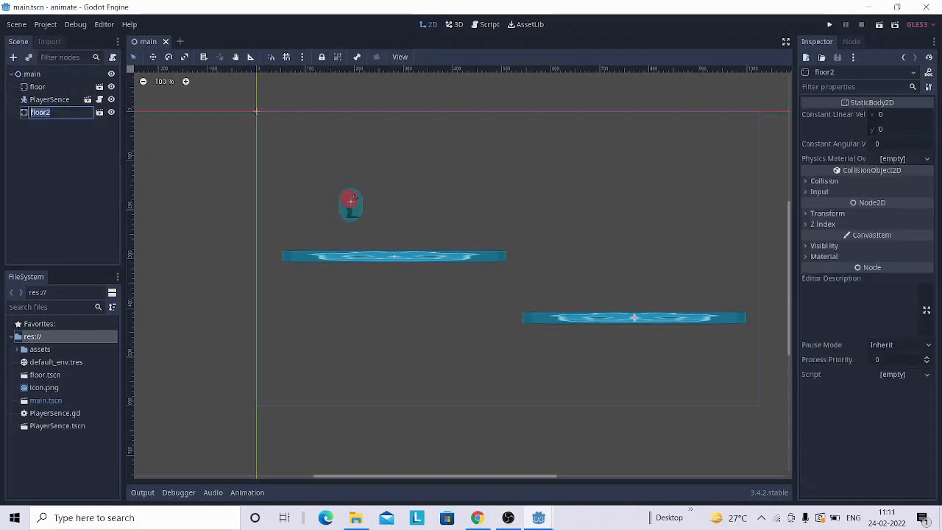
left_click(65, 140)
left_click(41, 112)
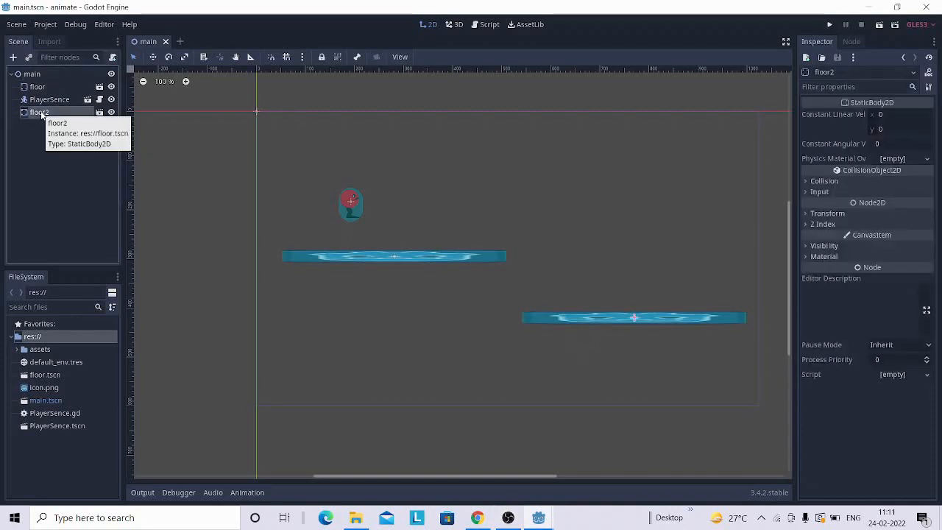
key("Delete")
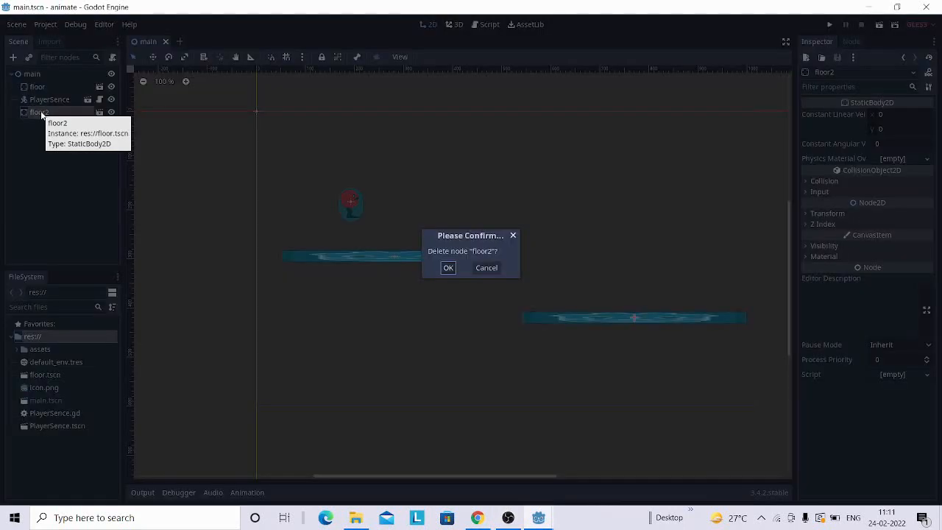
left_click(446, 267)
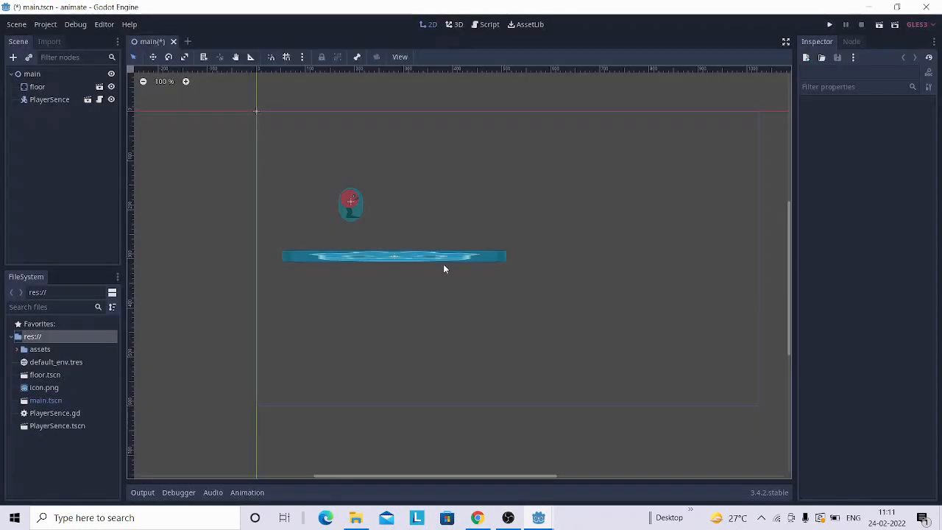
Step: Delete the floor node from the main scene and confirm the removal
left_click(37, 89)
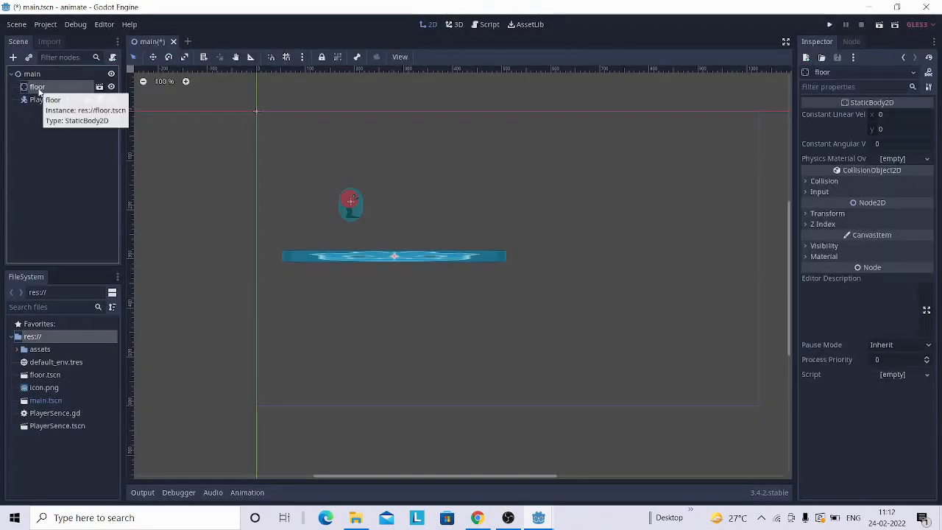
key("Delete")
left_click(447, 267)
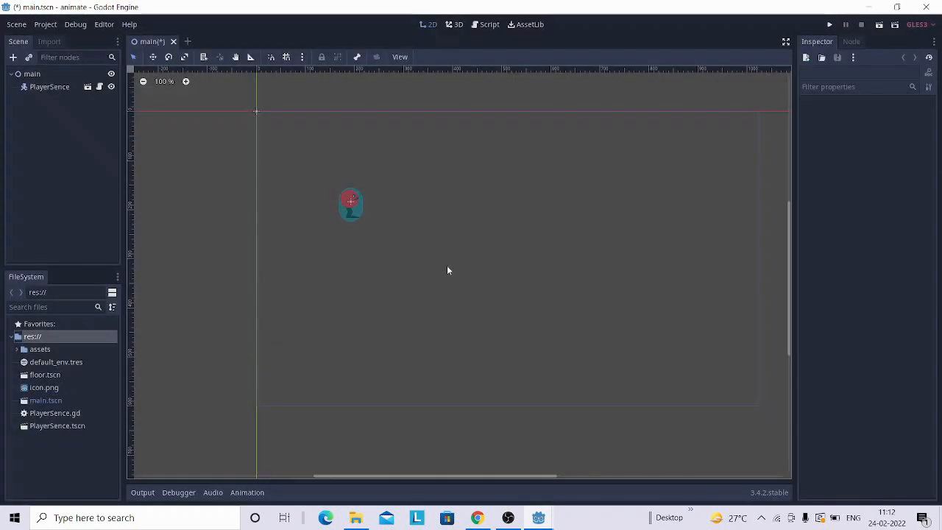
Step: Add a TileMap node as a child of the main node
left_click(30, 74)
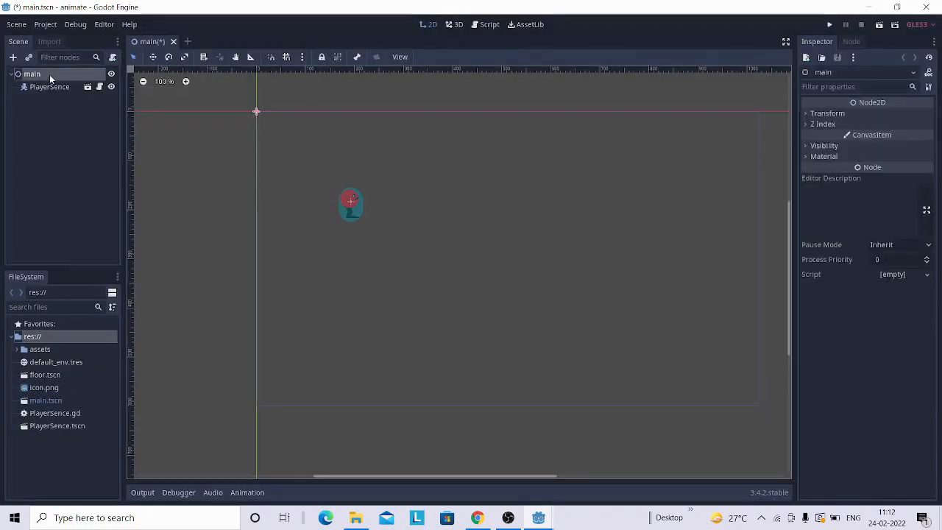
left_click(13, 57)
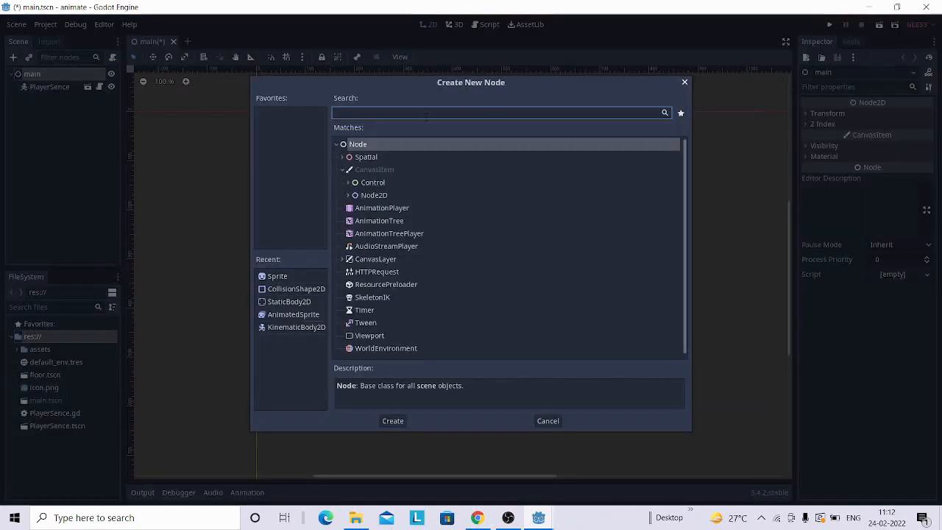
type("ti")
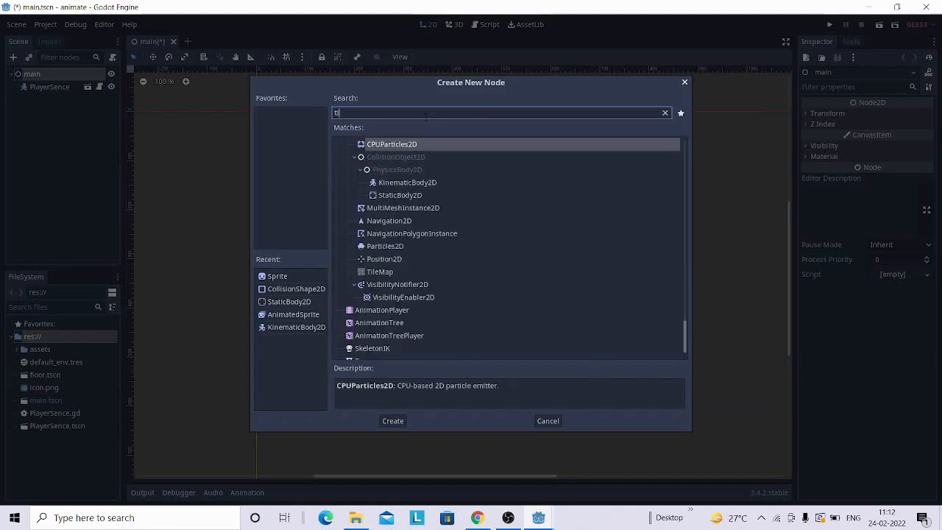
type("l")
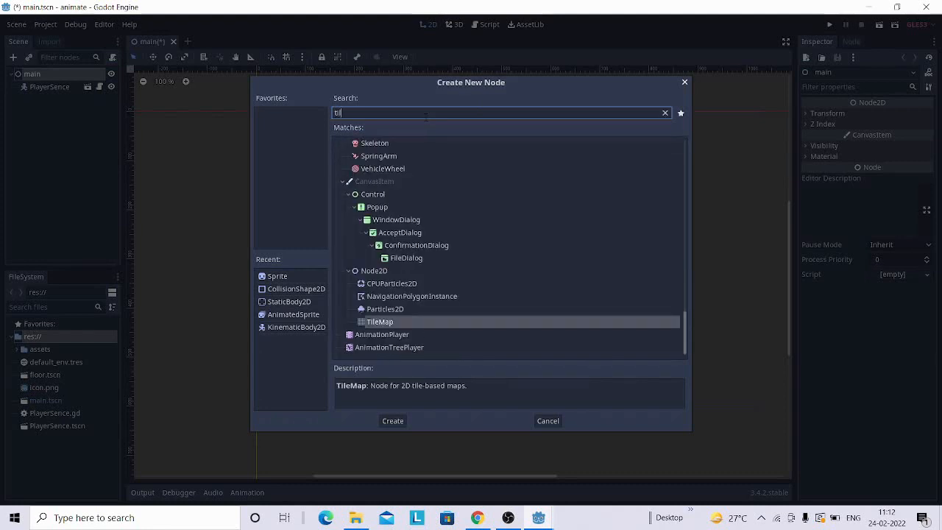
left_click(383, 324)
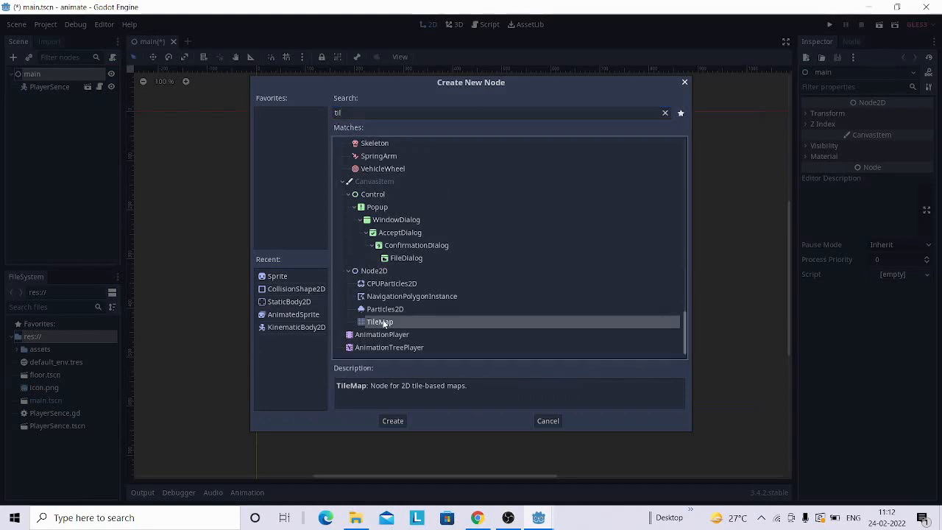
left_click(394, 422)
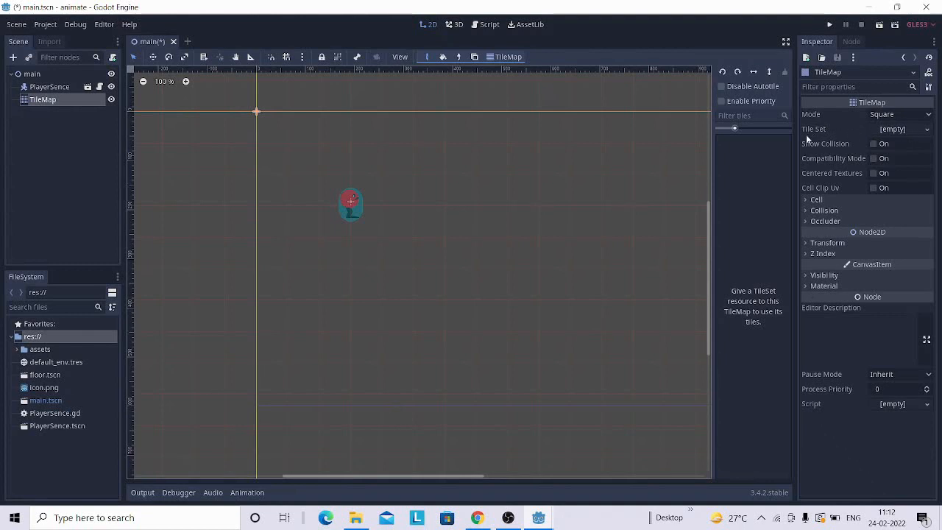
Step: Assign a new TileSet to the TileMap's Tile Set property and open it for editing
left_click(927, 131)
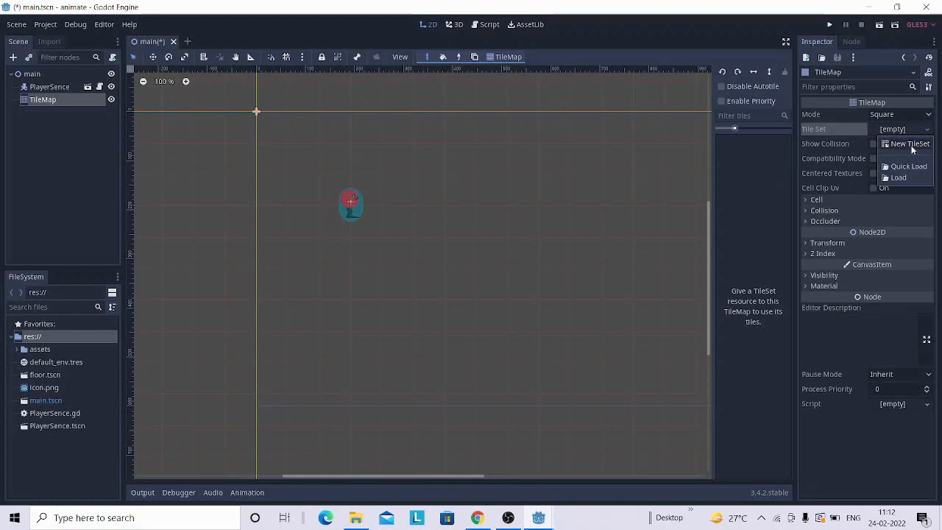
left_click(912, 145)
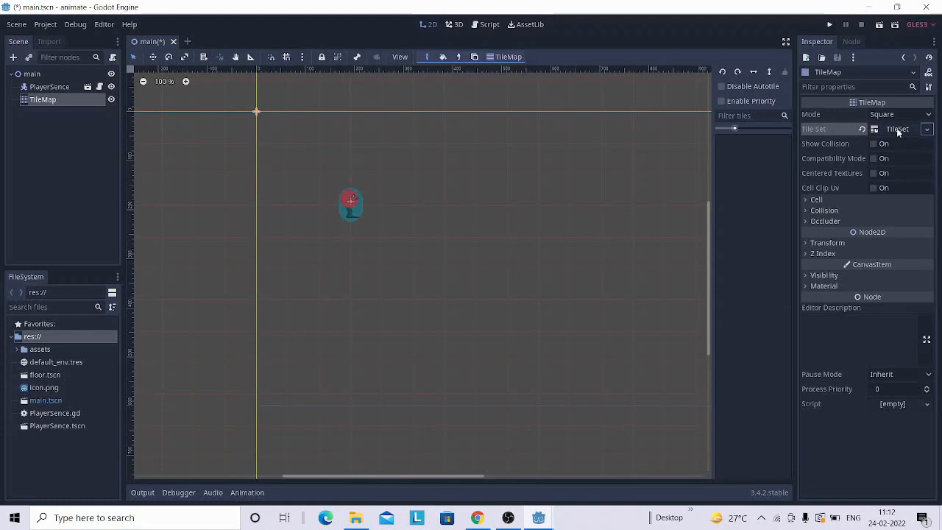
left_click(897, 129)
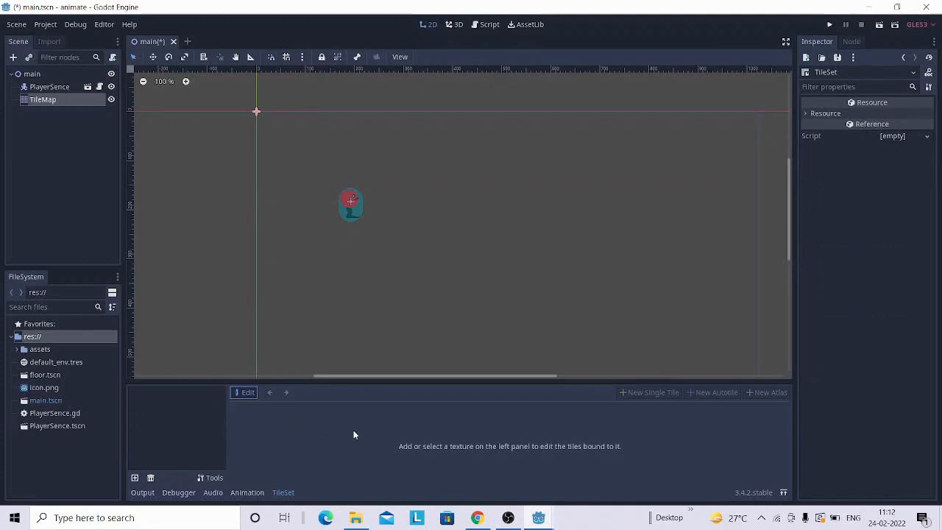
Step: Switch to File Explorer and paste the copied titles folder into the assets folder of the animate project on the Desktop
left_click(355, 518)
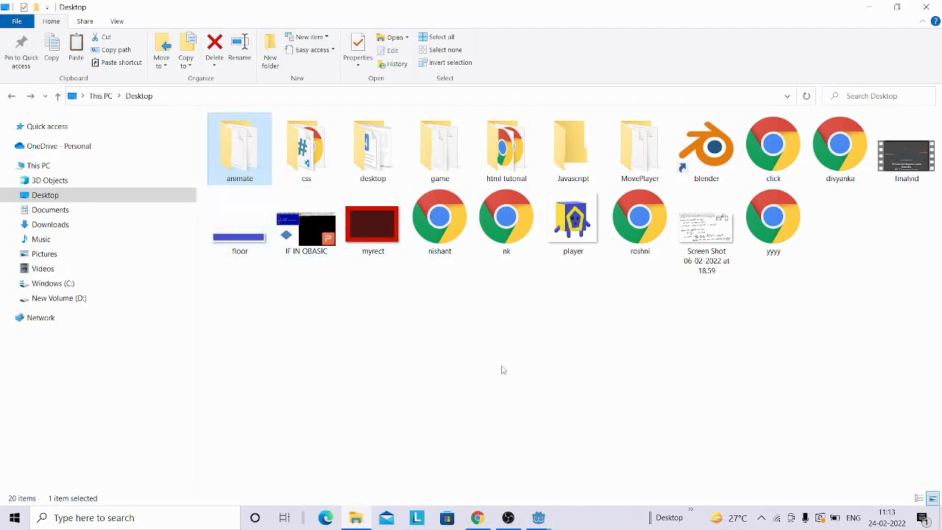
double_click(258, 154)
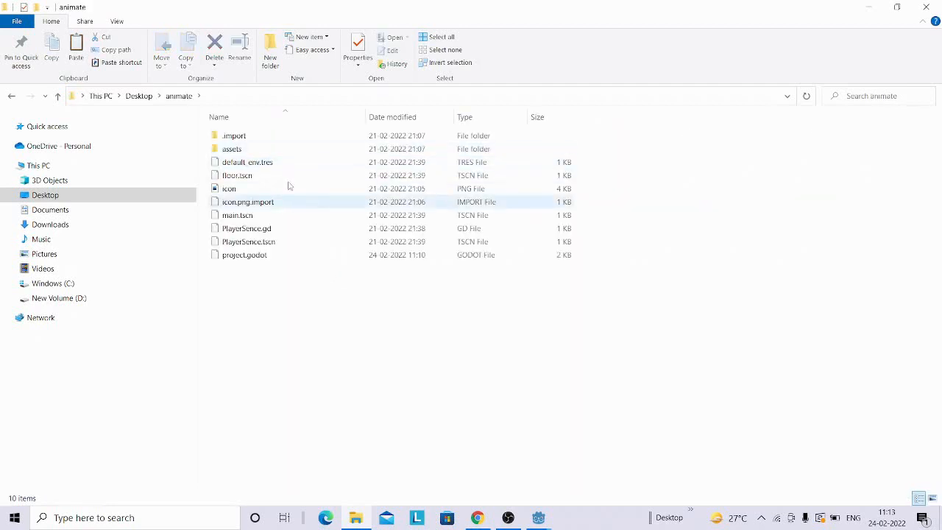
double_click(250, 150)
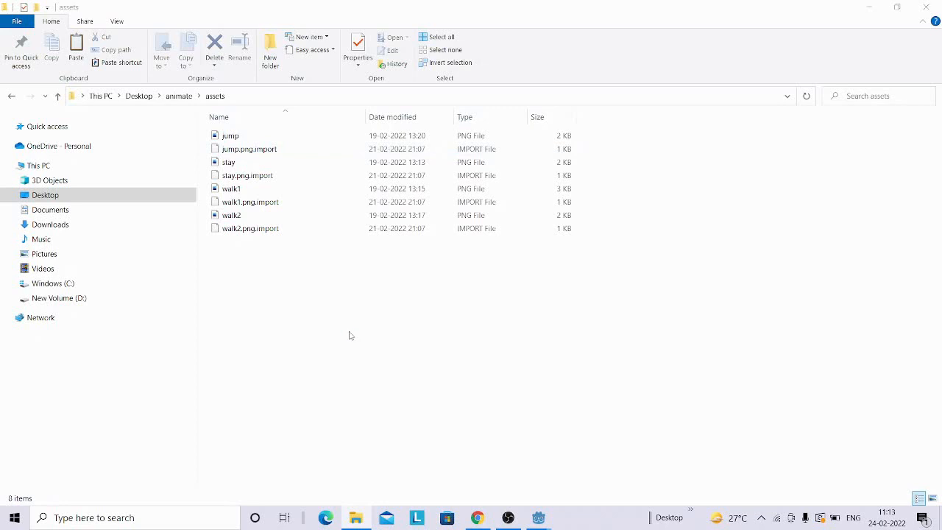
key("ctrl+v")
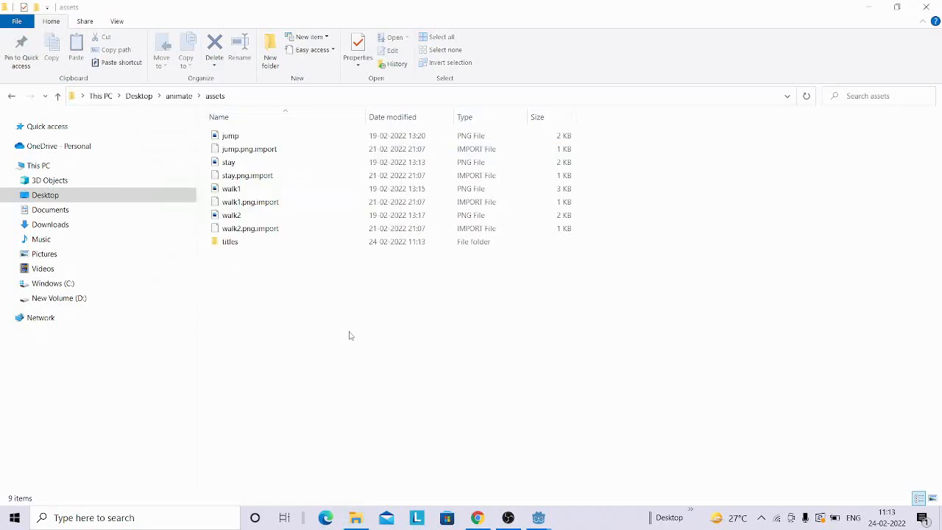
Step: Permanently delete leftside.png.import, middle.png.import and rightside.png.import from the titles folder
double_click(245, 138)
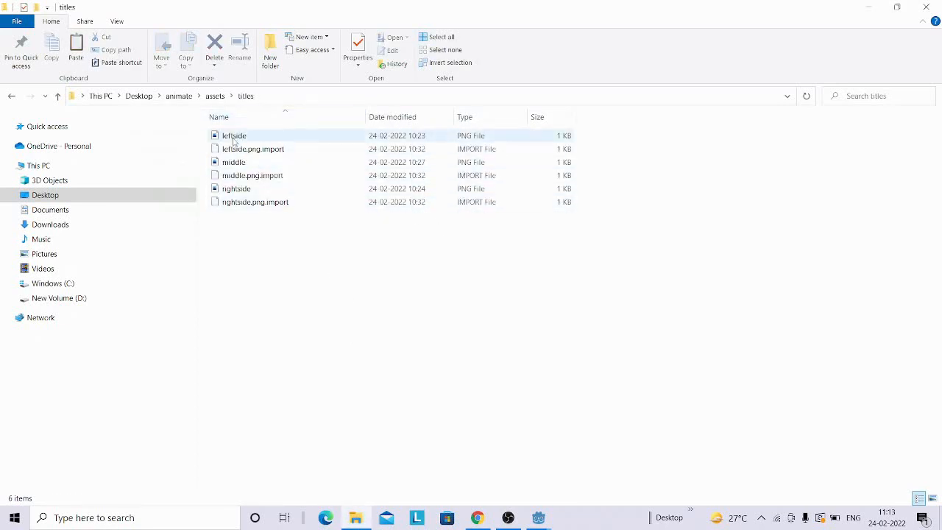
left_click(267, 150)
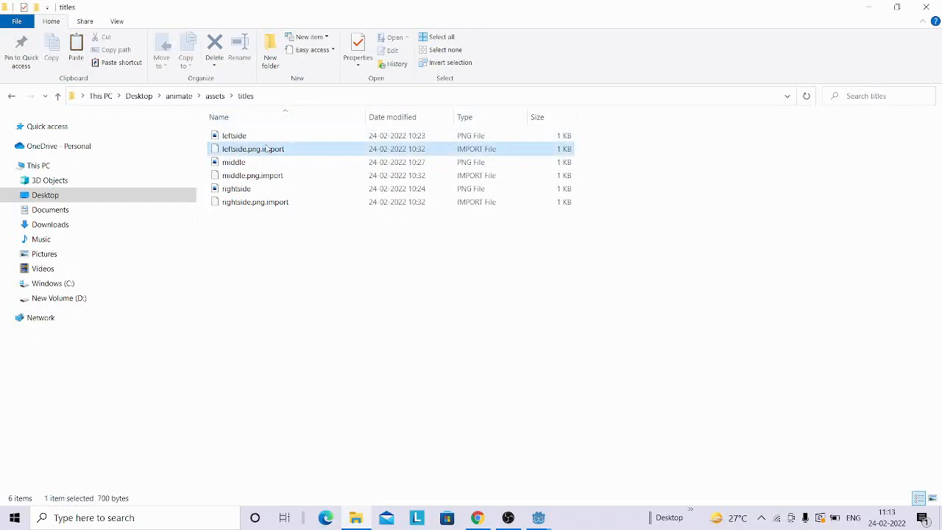
key("shift+Delete")
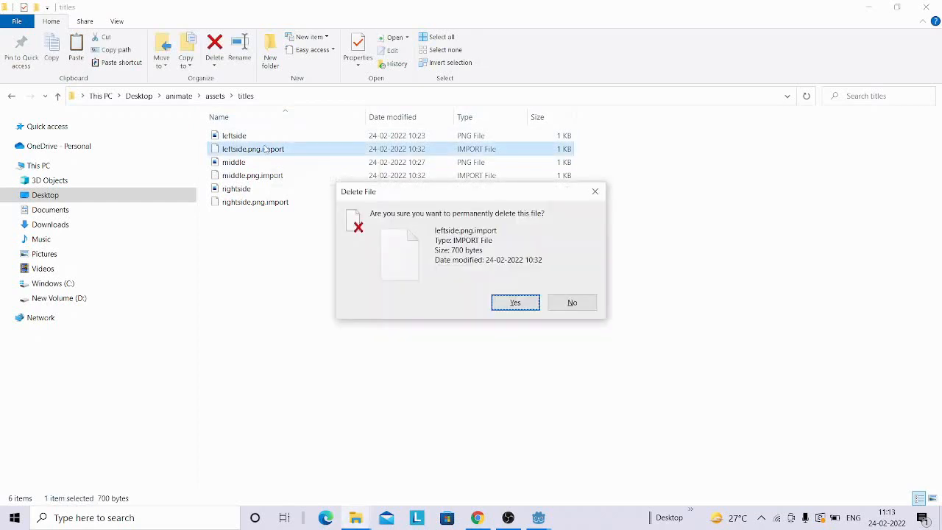
left_click(507, 303)
left_click(254, 166)
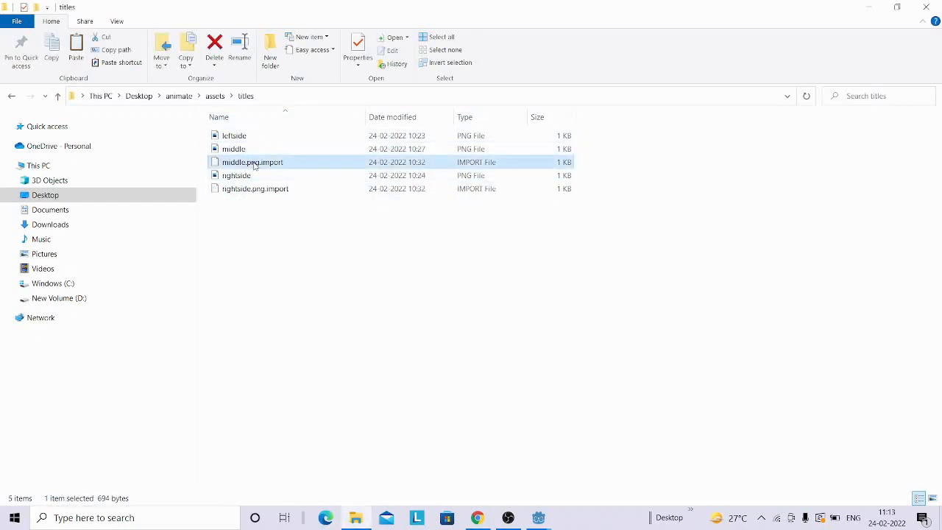
key("shift+Delete")
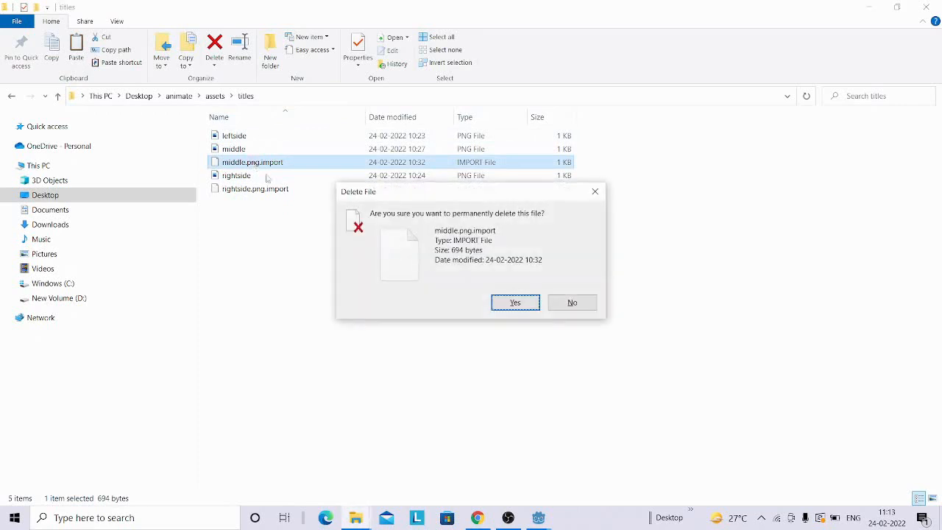
left_click(507, 303)
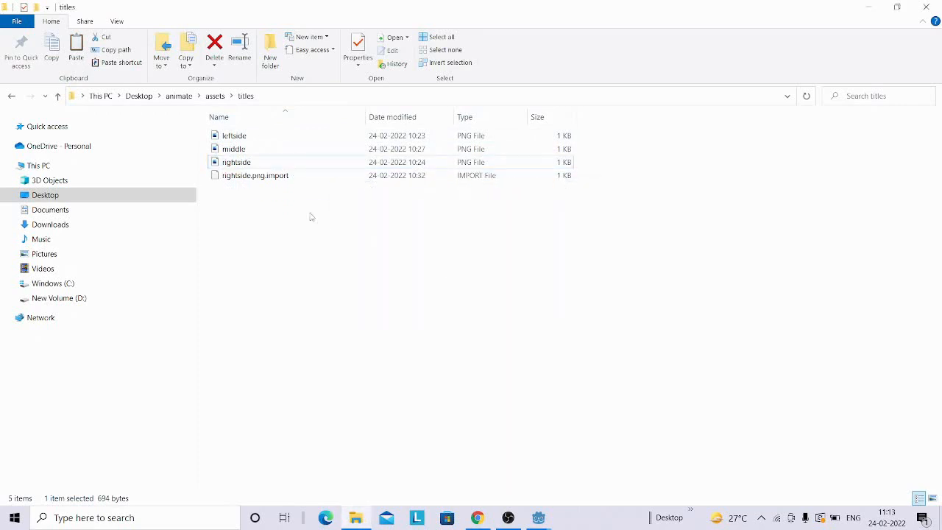
left_click(267, 180)
key("shift+Delete")
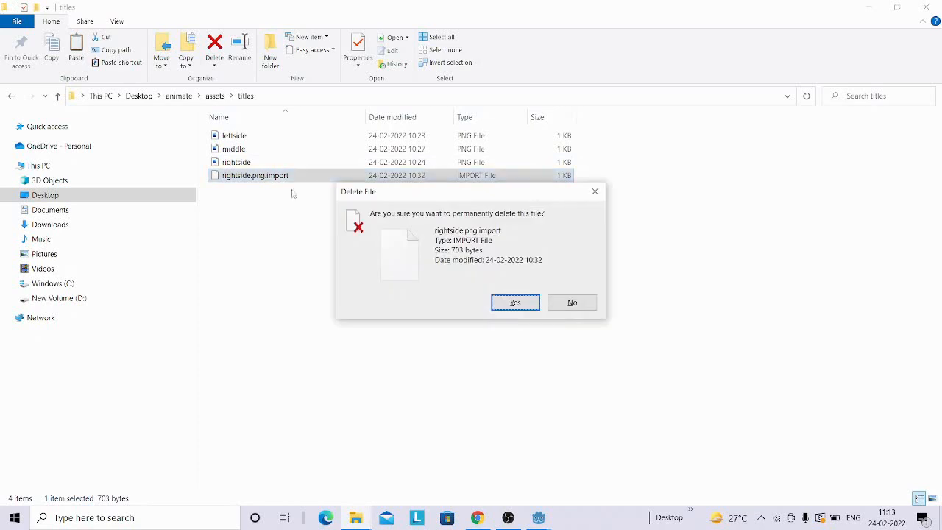
left_click(509, 302)
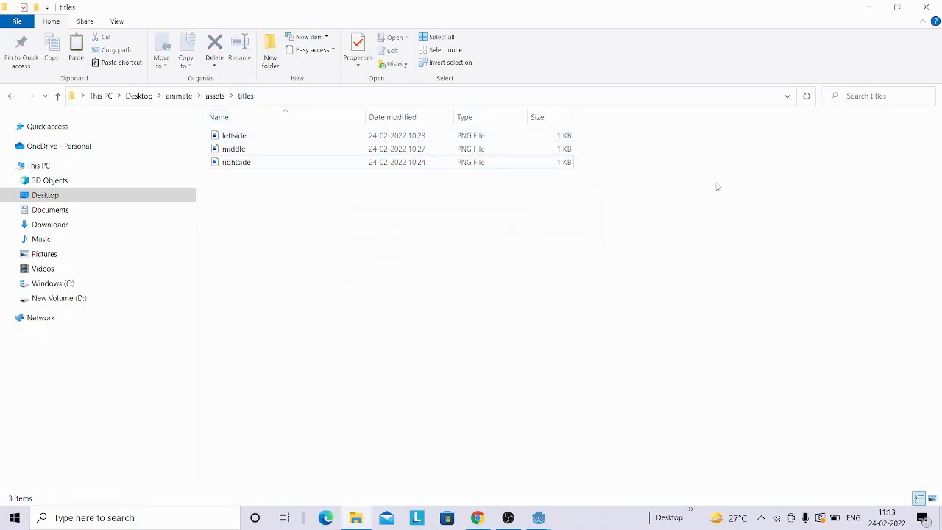
Step: Show the titles folder as large icons and examine the leftside, middle and rightside tile images
left_click(115, 23)
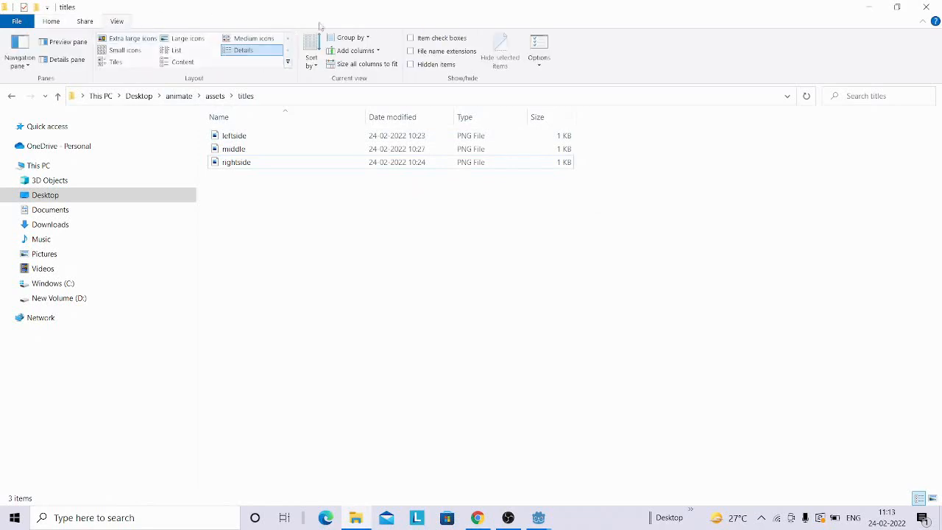
left_click(187, 39)
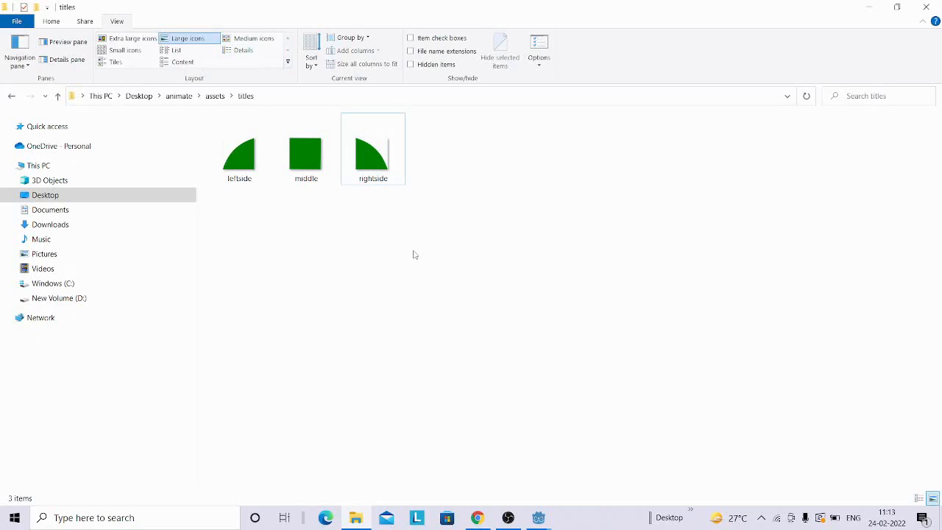
left_click(296, 167)
left_click(232, 170)
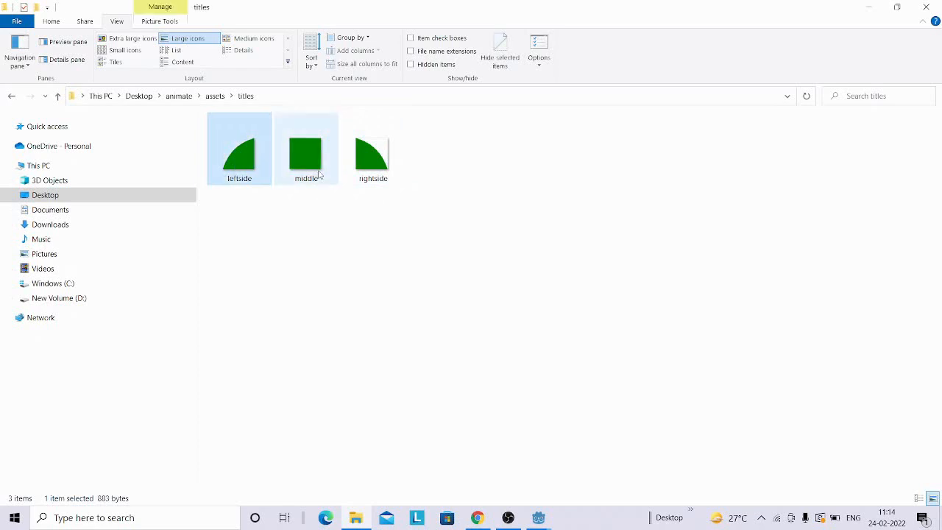
left_click(319, 175)
left_click(371, 172)
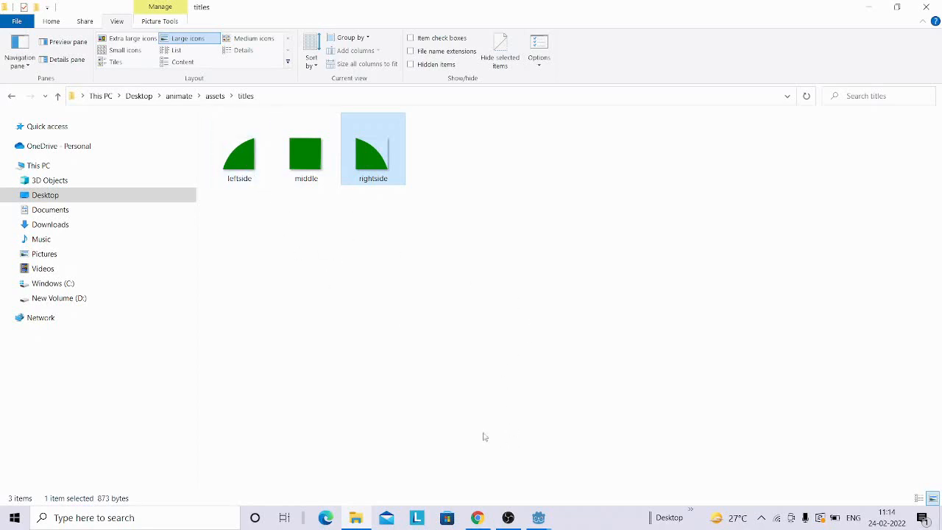
Step: Switch back to Godot and add leftside.png, middle.png and rightside.png from res://assets/titles to the TileSet as textures
left_click(545, 515)
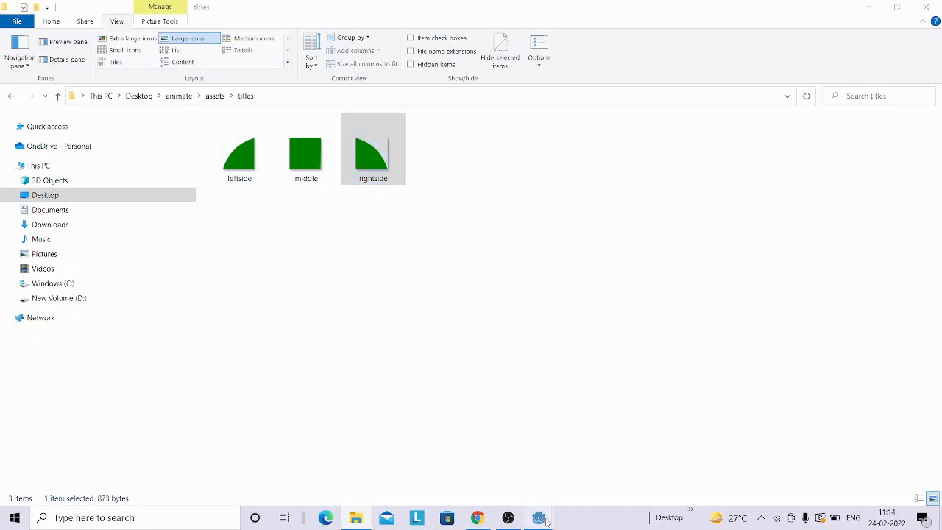
left_click(623, 465)
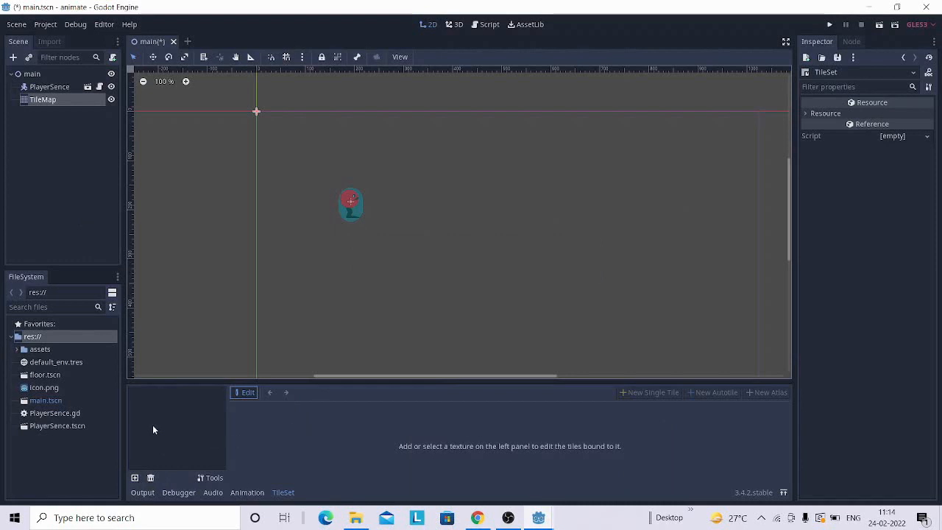
left_click(135, 478)
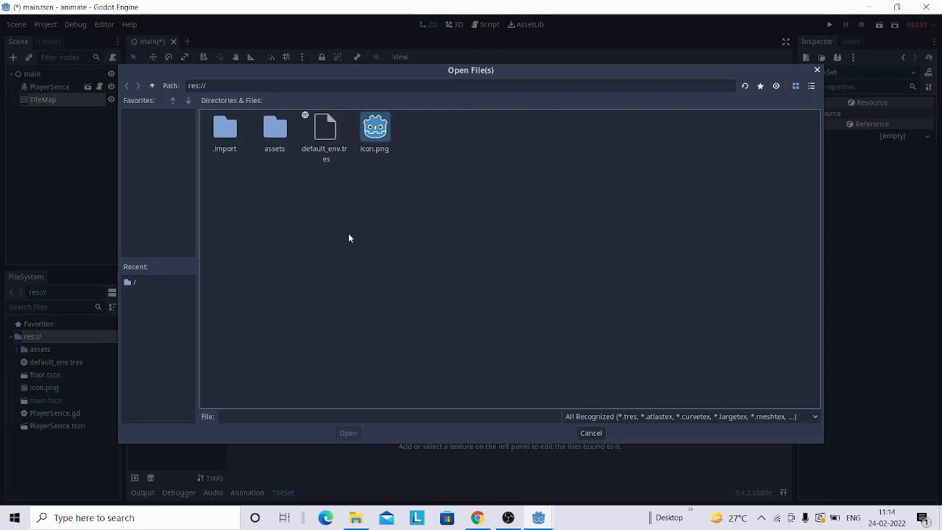
left_click(272, 134)
double_click(272, 133)
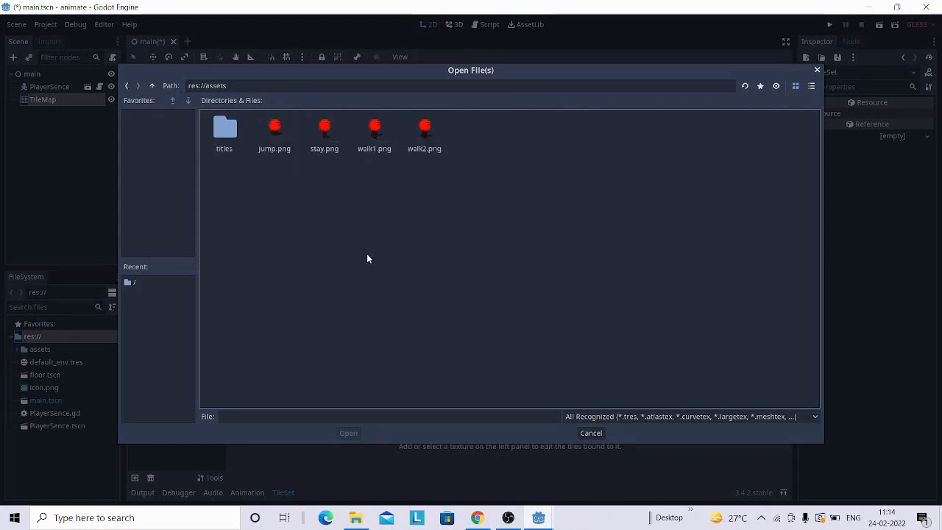
double_click(224, 131)
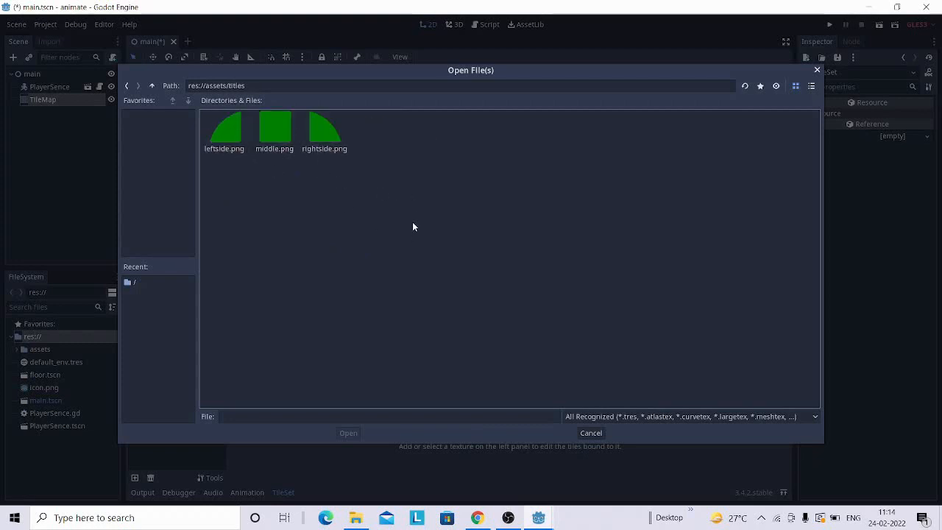
left_click(326, 135)
left_click(224, 144, "shift")
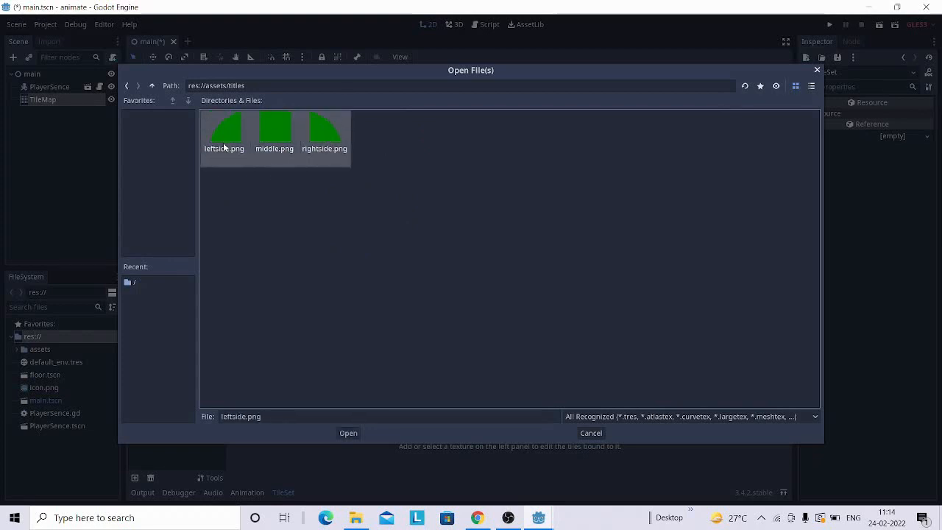
left_click(348, 433)
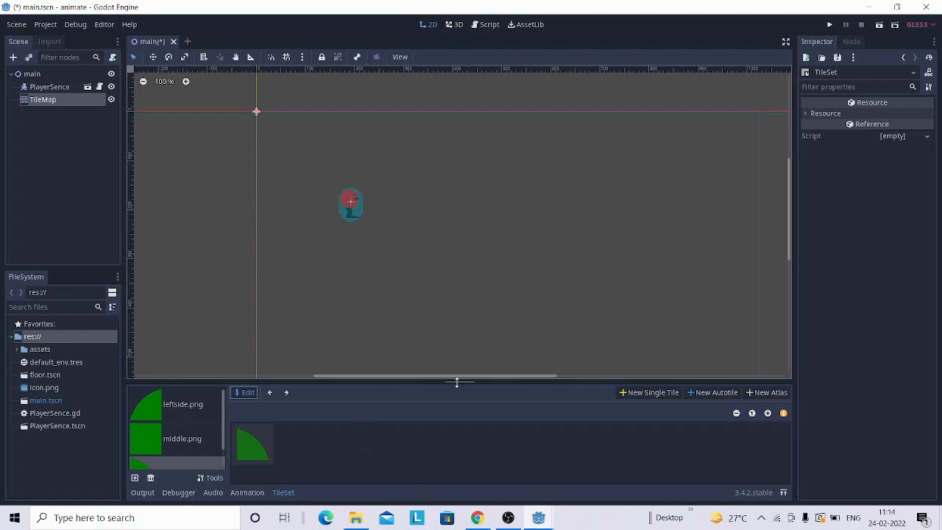
Step: Enlarge the TileSet editor and create a single tile from middle.png with a grid-snapped region covering the whole image
left_click_drag(455, 381, 456, 264)
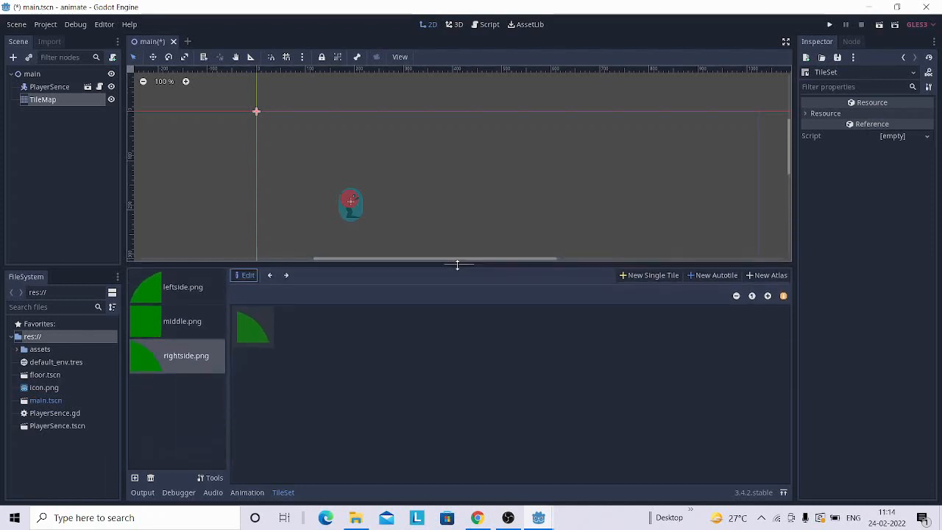
left_click(176, 335)
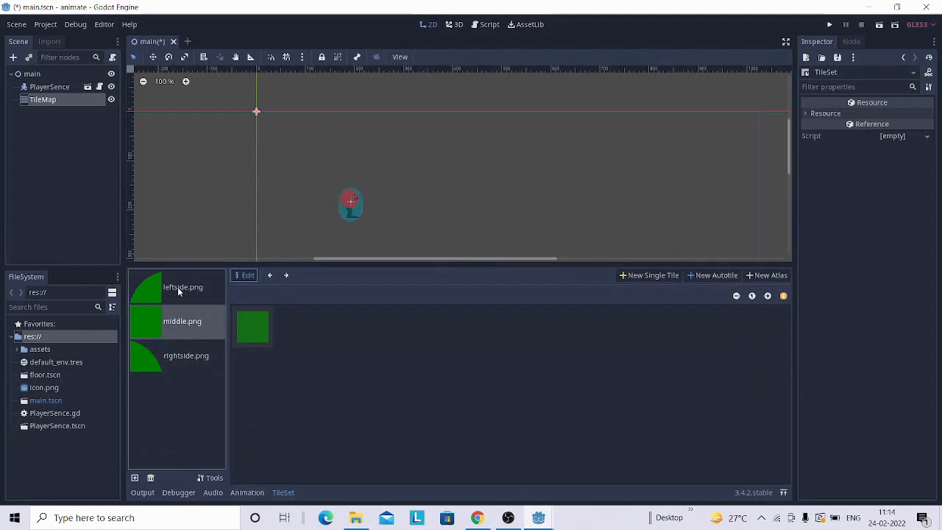
left_click(178, 288)
left_click(185, 357)
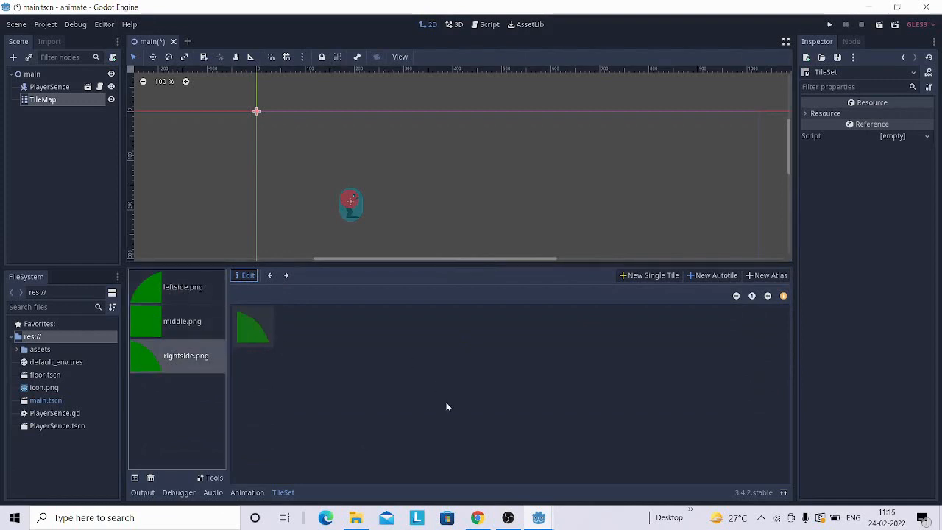
scroll(446, 406, "up", 5, "ctrl")
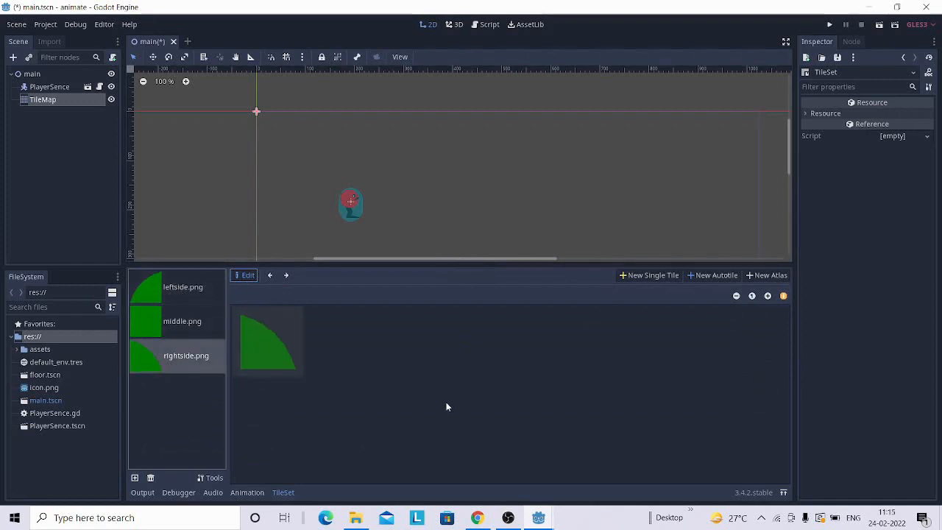
left_click(177, 327)
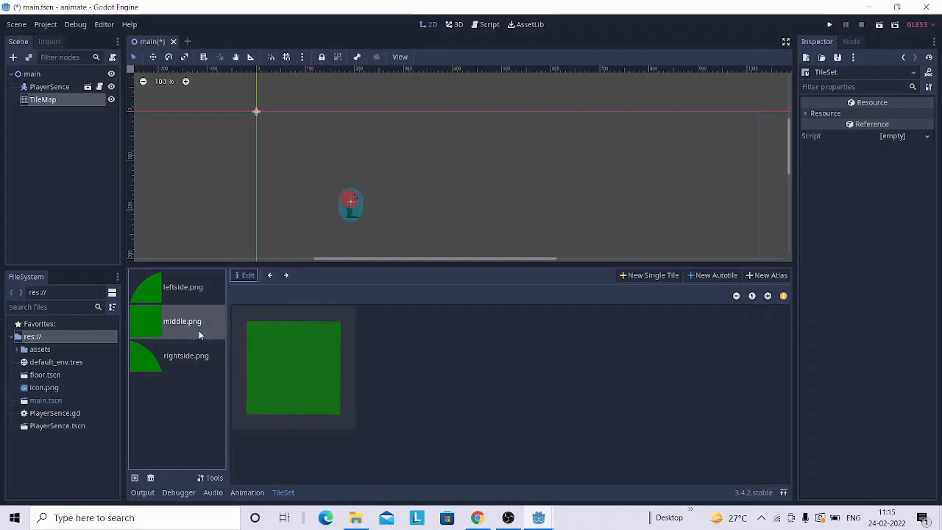
left_click(648, 276)
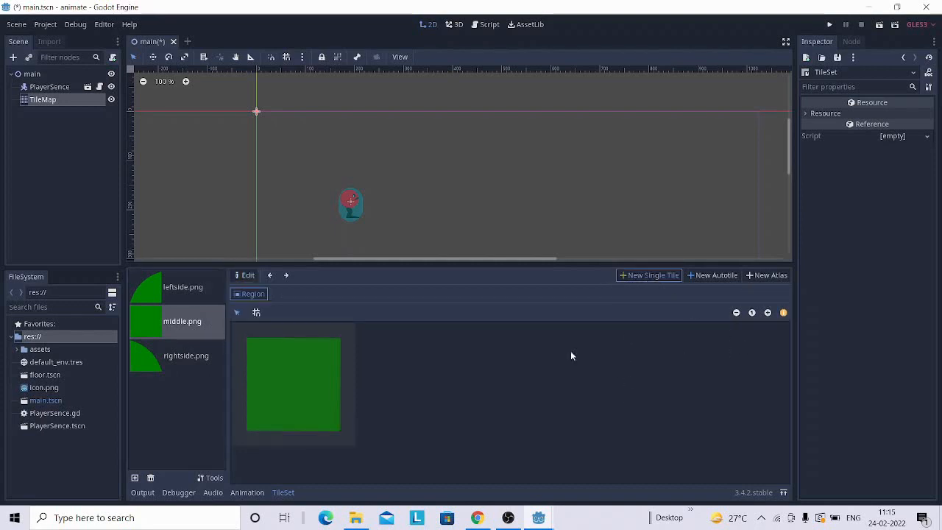
left_click(257, 313)
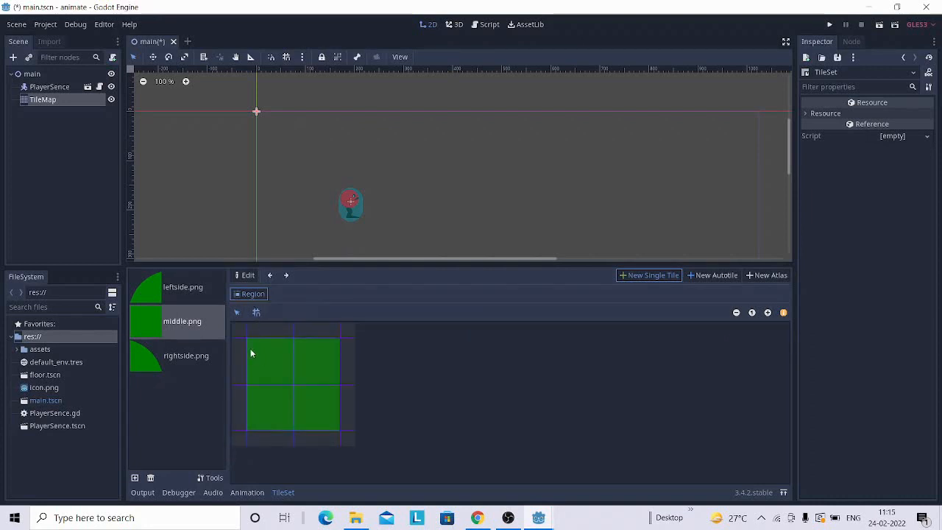
left_click_drag(244, 336, 311, 409)
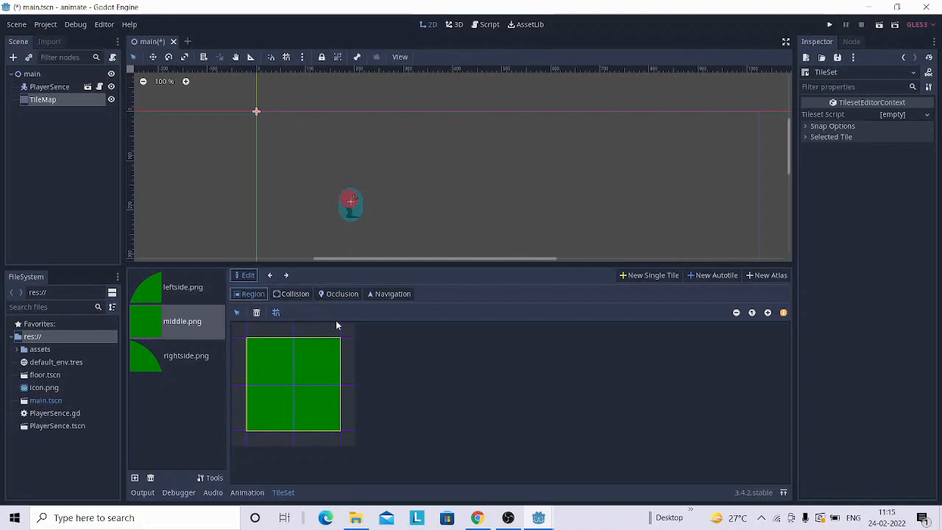
Step: Add a rectangular collision shape covering the whole middle.png tile
left_click(295, 293)
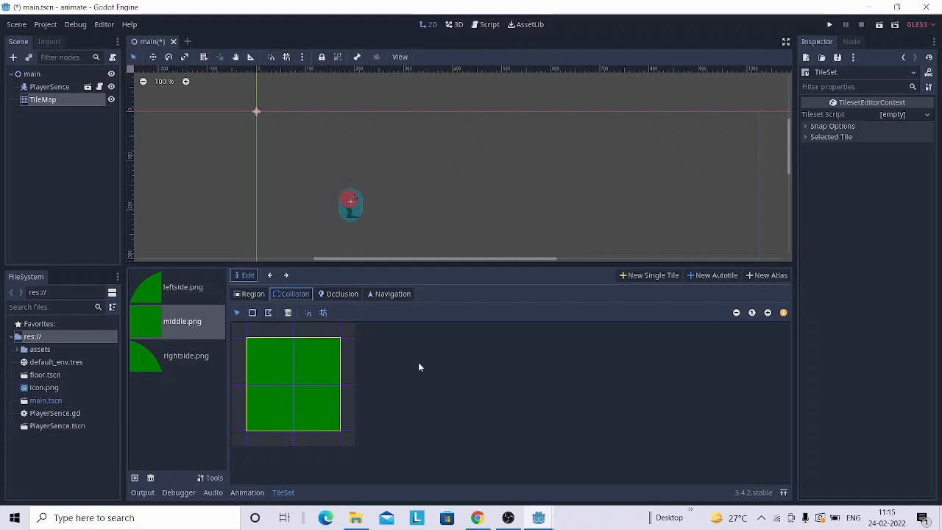
left_click(252, 312)
left_click_drag(246, 339, 325, 418)
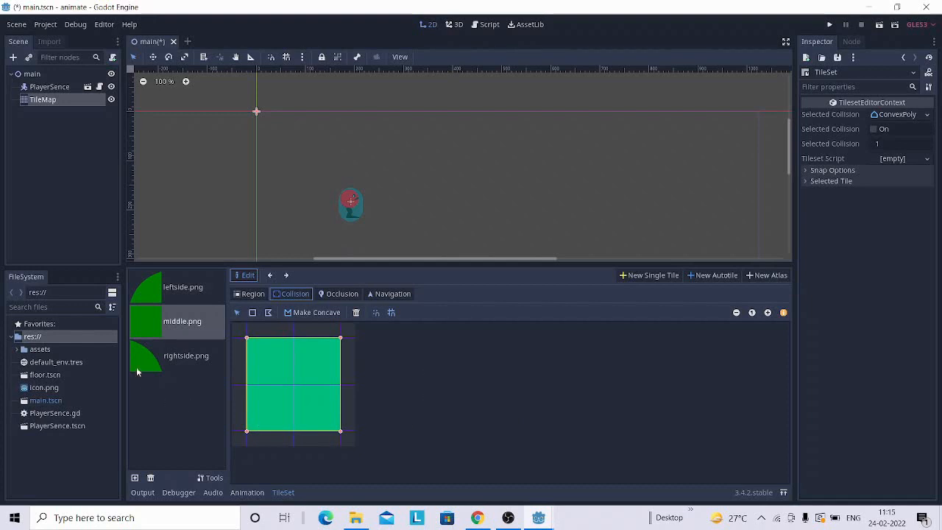
Step: Create a single tile from leftside.png with its region covering the whole image
left_click(182, 291)
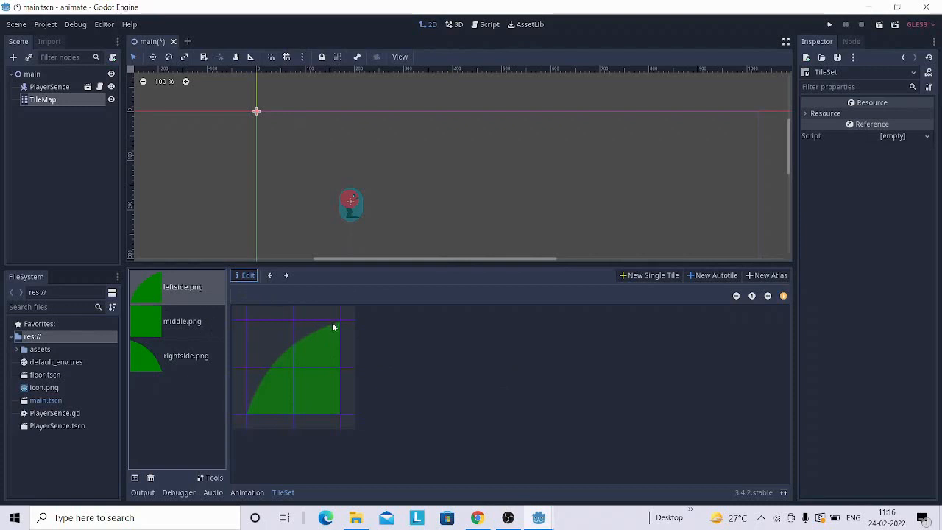
left_click(650, 275)
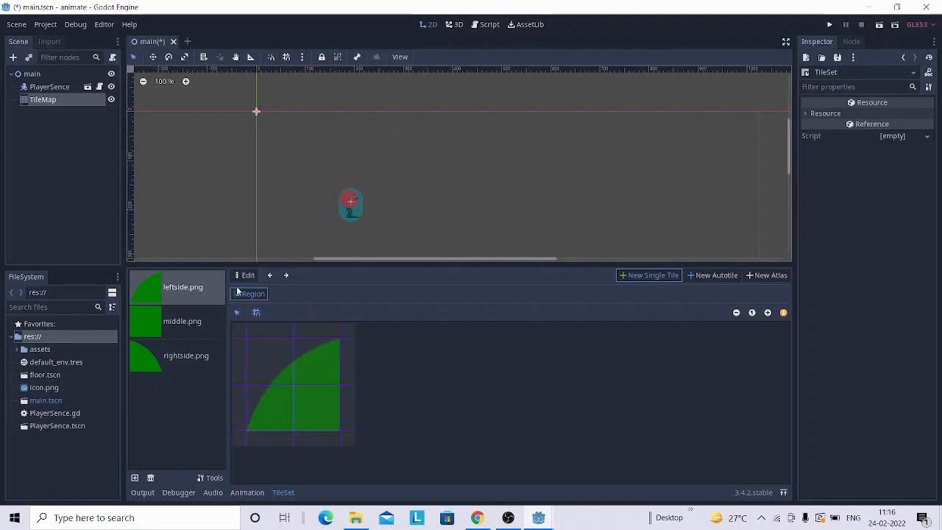
left_click_drag(254, 350, 331, 412)
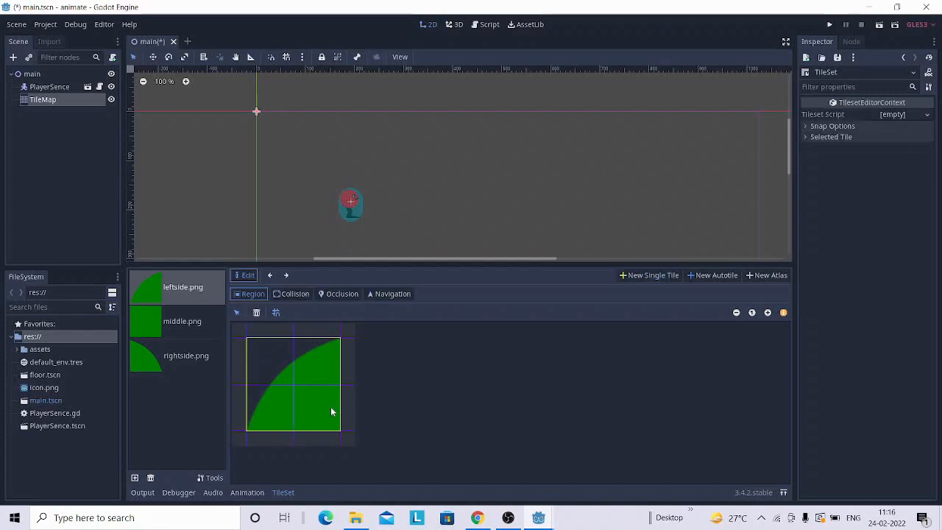
Step: Set the TileSet's snap step to 16 in both x and y
left_click(807, 126)
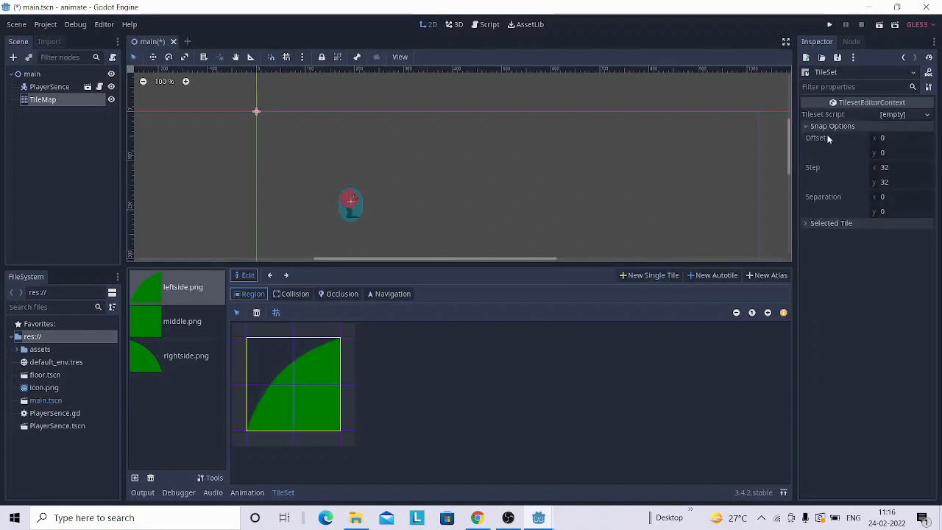
left_click(892, 167)
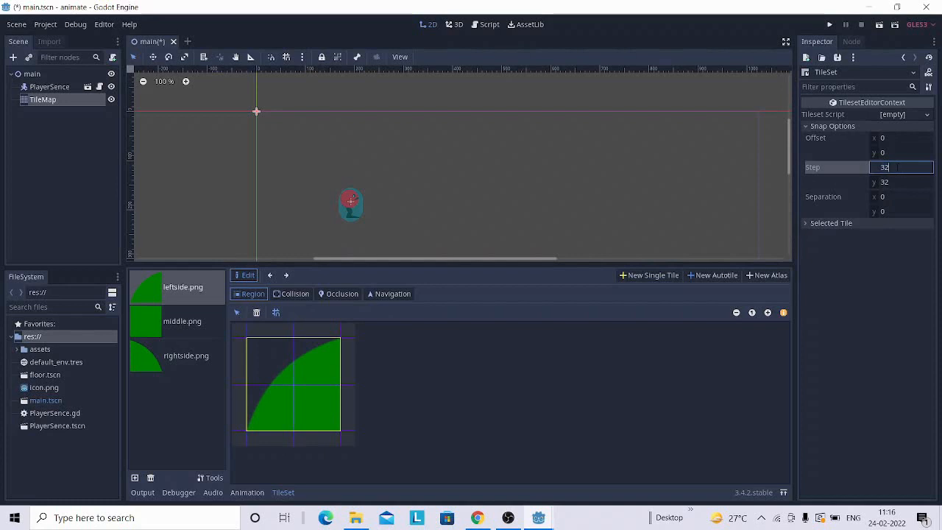
type("16")
left_click_drag(893, 182, 905, 183)
left_click(906, 186)
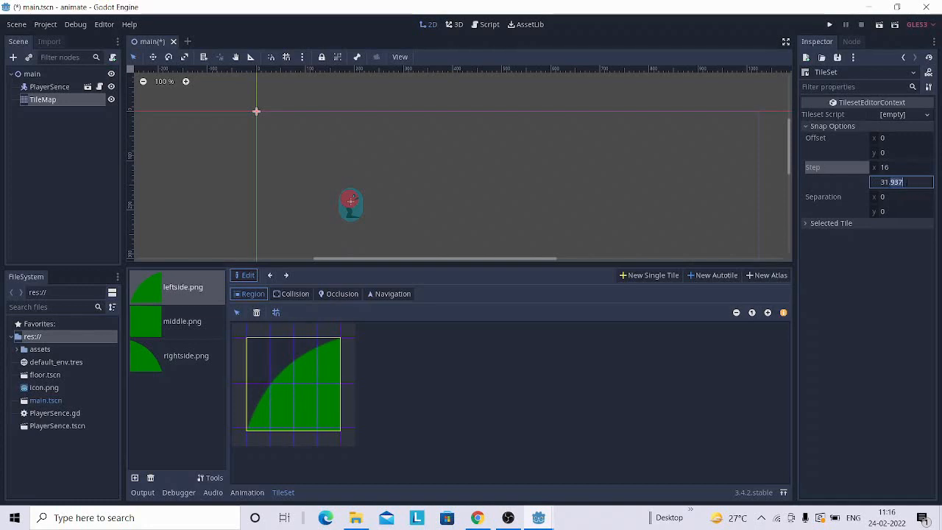
key("BackSpace")
key("Return")
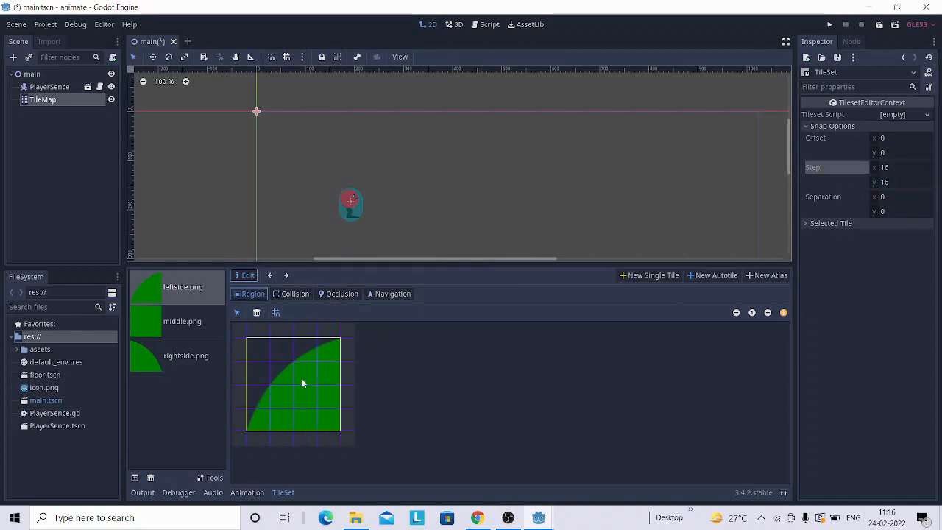
Step: Draw a closed, grid-snapped collision polygon on the leftside.png tile, following its curved edge and straight sides
left_click(296, 294)
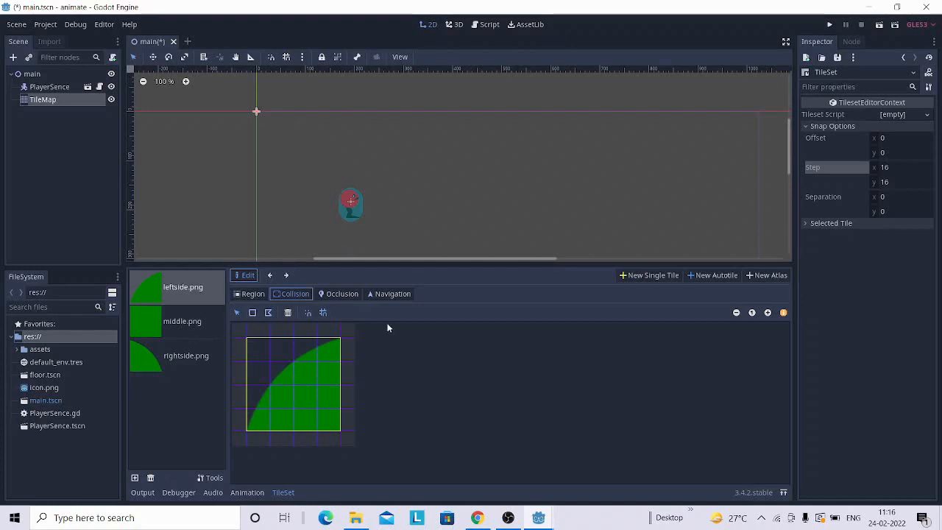
left_click(269, 313)
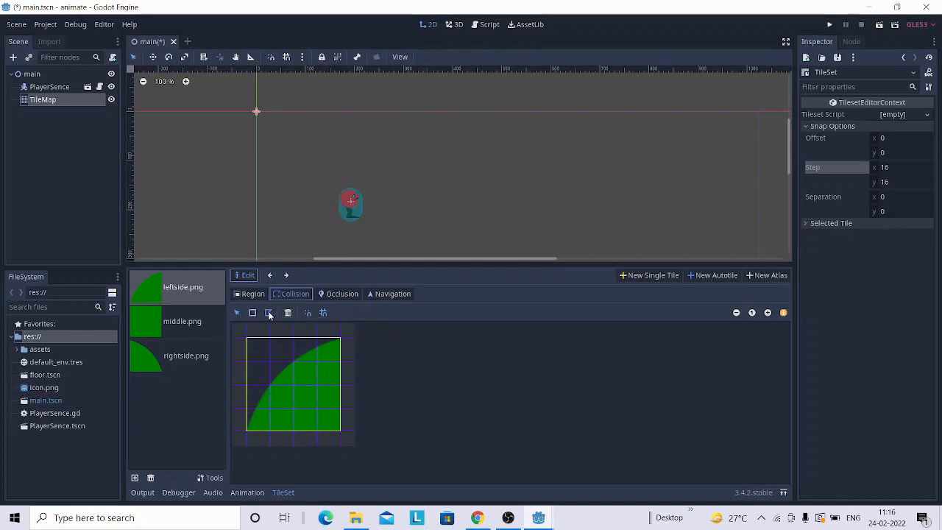
left_click(340, 340)
left_click(318, 346)
left_click(294, 361)
left_click(270, 384)
left_click(246, 408)
left_click(246, 431)
left_click(340, 431)
left_click(340, 339)
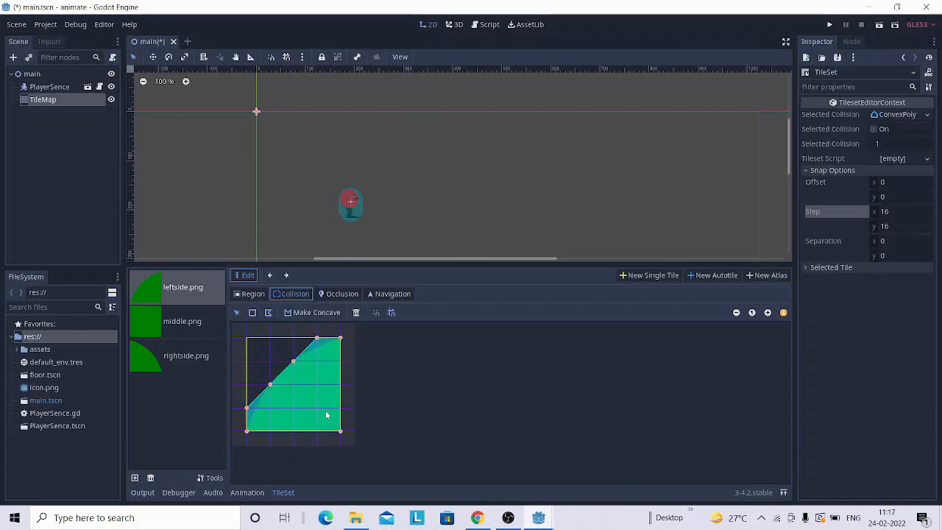
Step: Create a single tile from rightside.png with its region covering the whole image
left_click(179, 360)
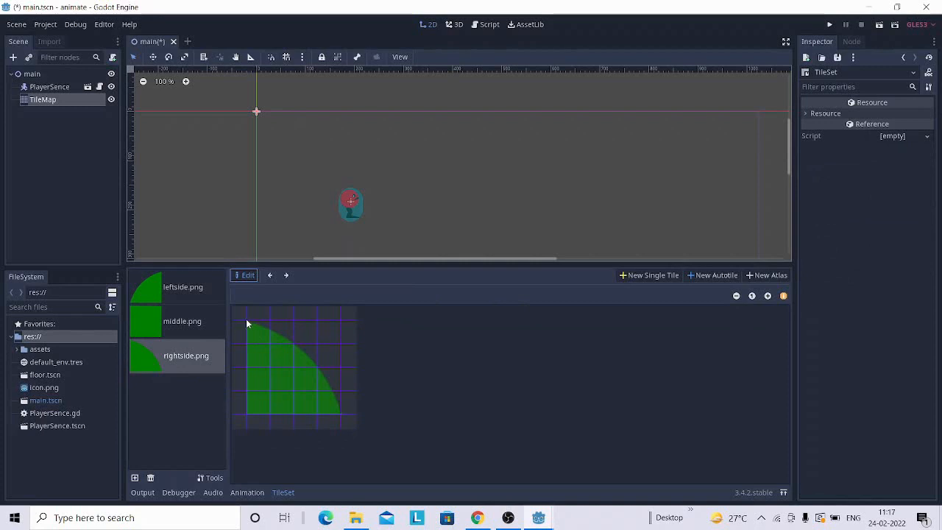
left_click(652, 275)
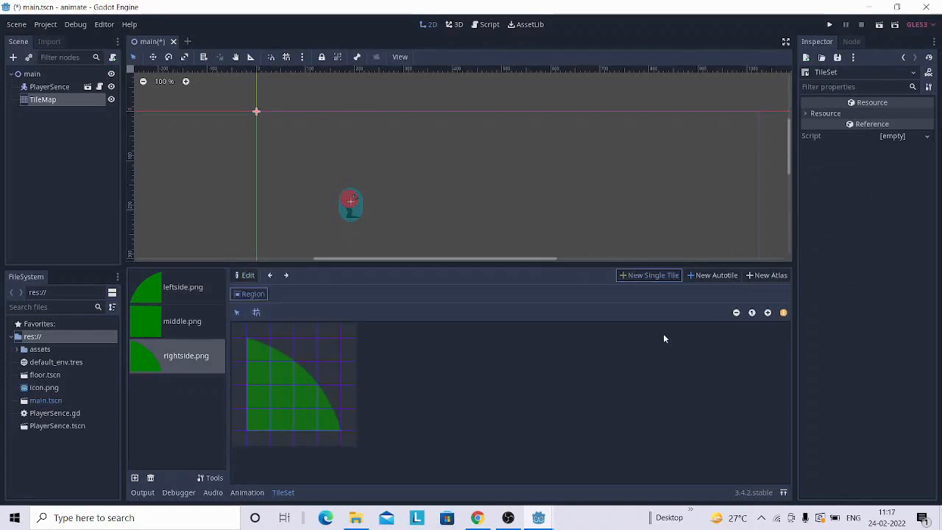
left_click(254, 350)
left_click_drag(253, 351, 330, 414)
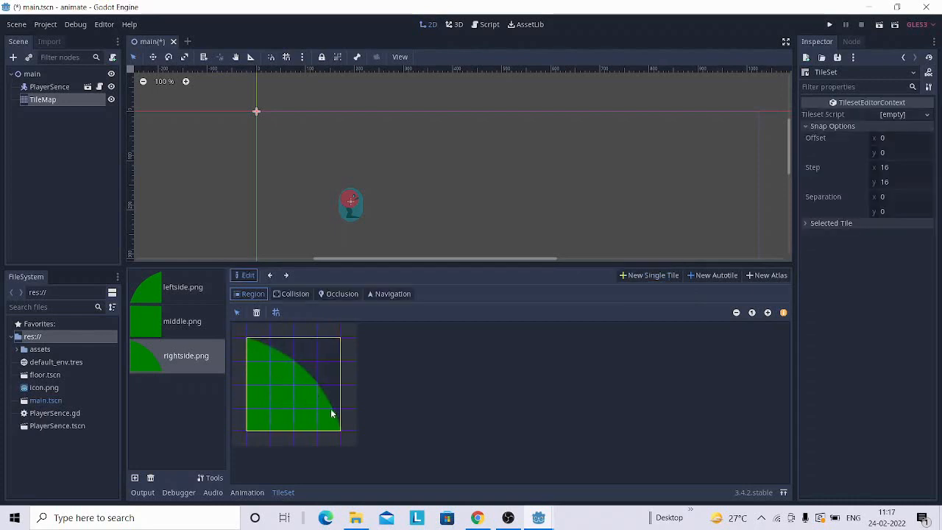
Step: Draw a closed, grid-snapped collision polygon on the rightside.png tile, following its curved edge and straight sides
left_click(296, 294)
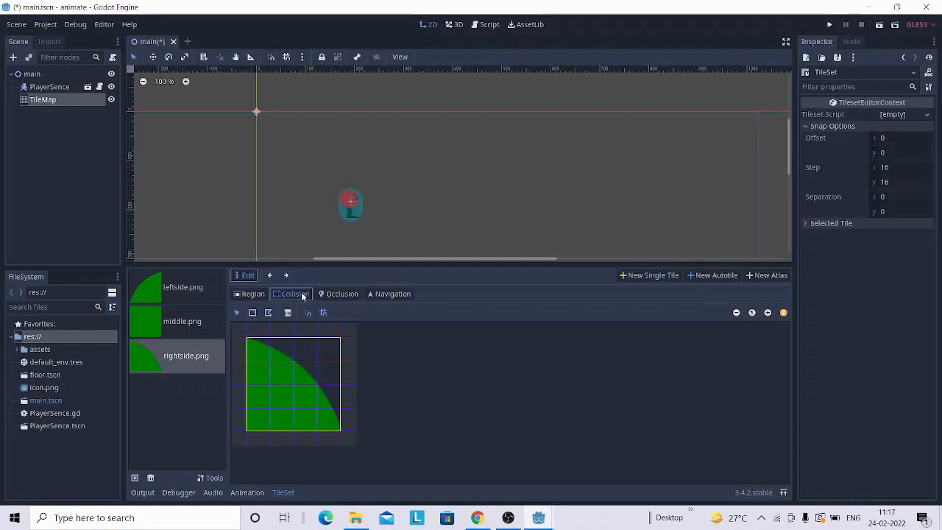
left_click(293, 361)
left_click(326, 388)
left_click(339, 414)
left_click(339, 433)
left_click(246, 431)
left_click(247, 338)
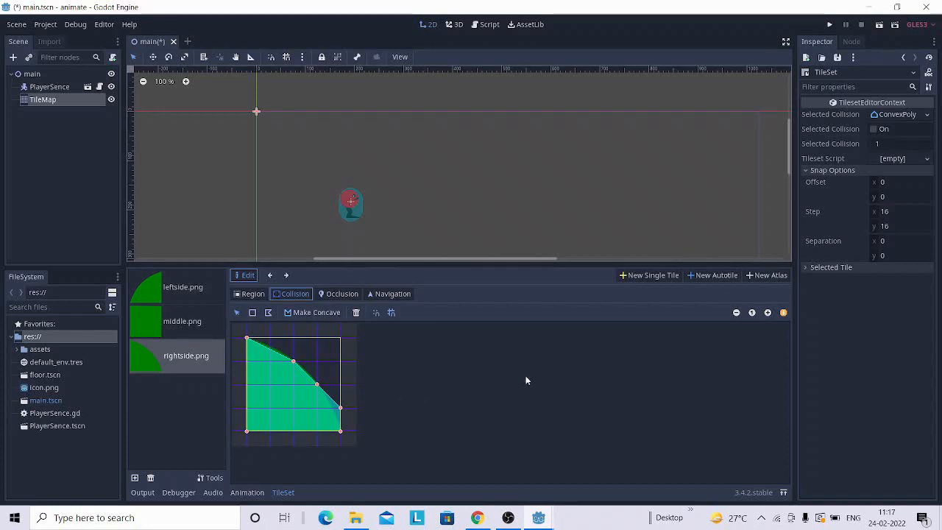
Step: Select the TileMap node and widen its tile palette to fit two tiles side by side
left_click(54, 101)
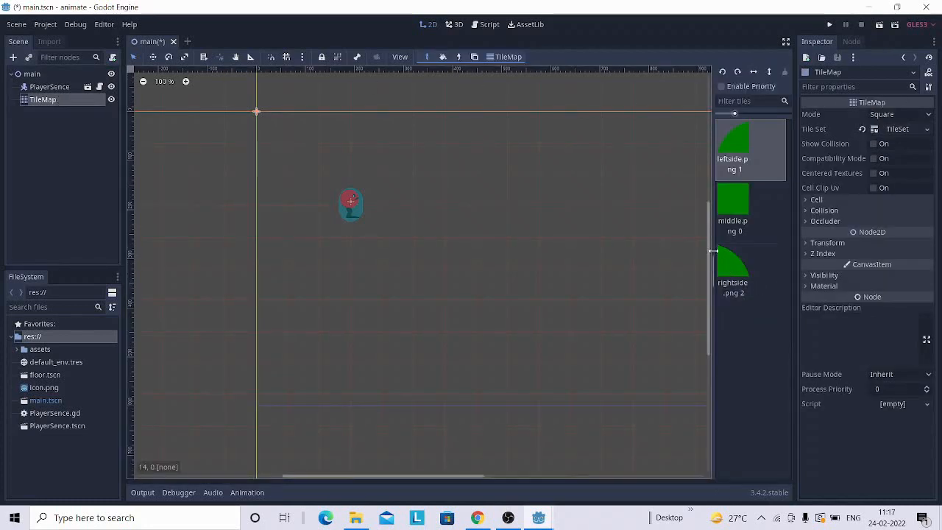
left_click_drag(713, 252, 611, 252)
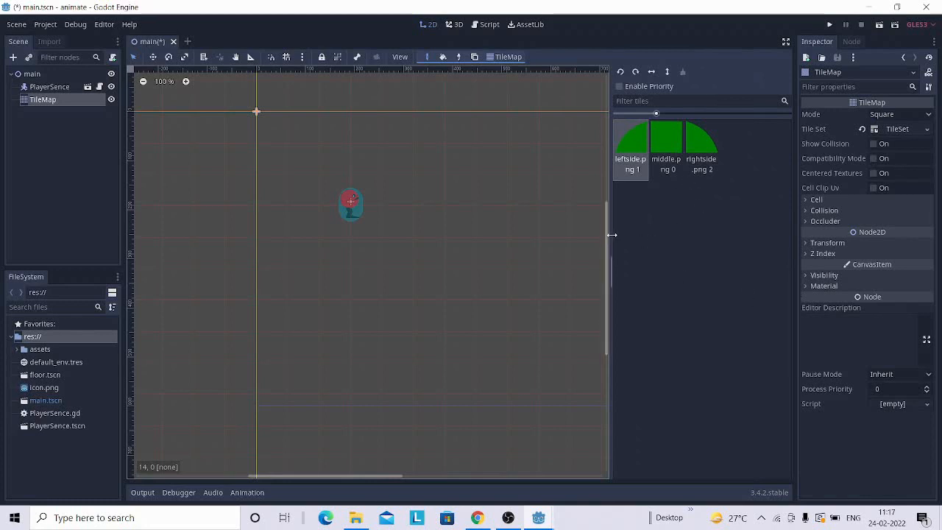
left_click_drag(610, 235, 698, 210)
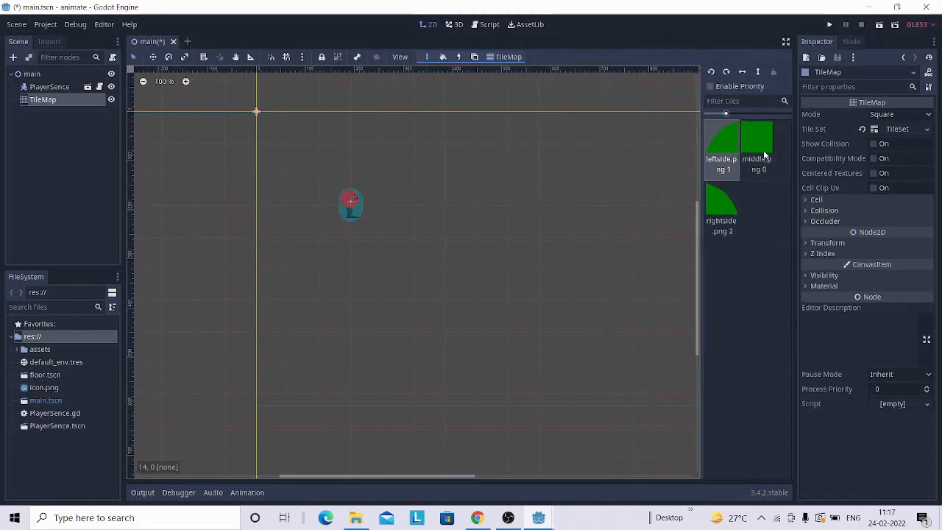
Step: Try painting and erasing middle.png tiles beneath the player, leaving a six-tile row from cell 1, 4 to cell 6, 4
left_click(762, 143)
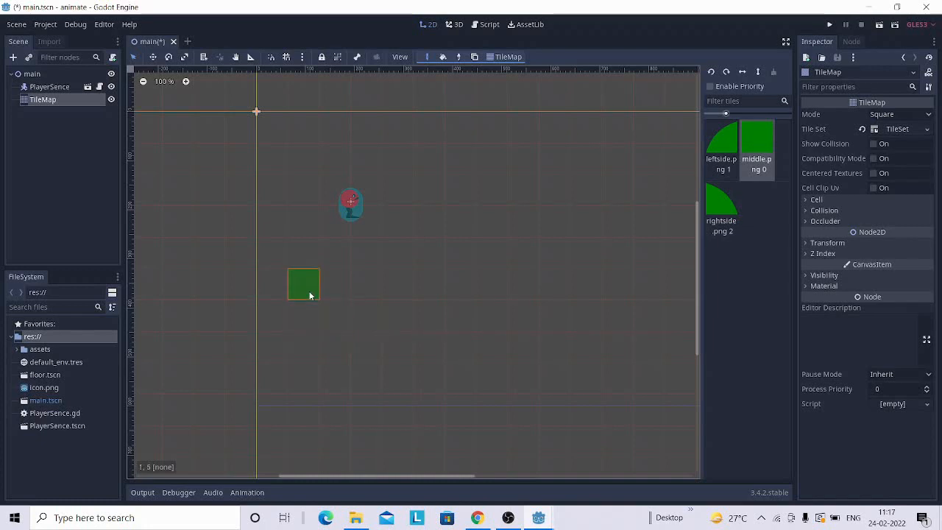
left_click_drag(304, 257, 439, 259)
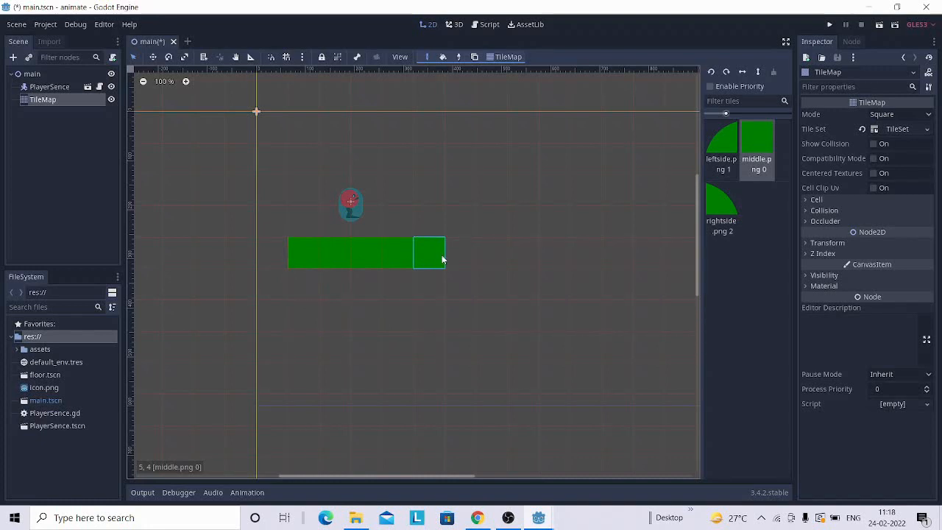
right_click_drag(439, 261, 307, 263)
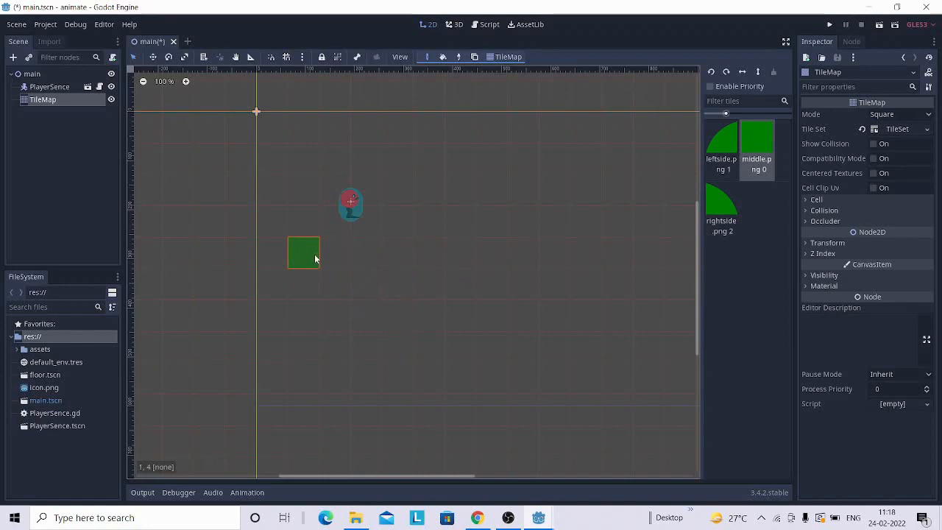
left_click(316, 254)
left_click_drag(316, 256, 446, 258)
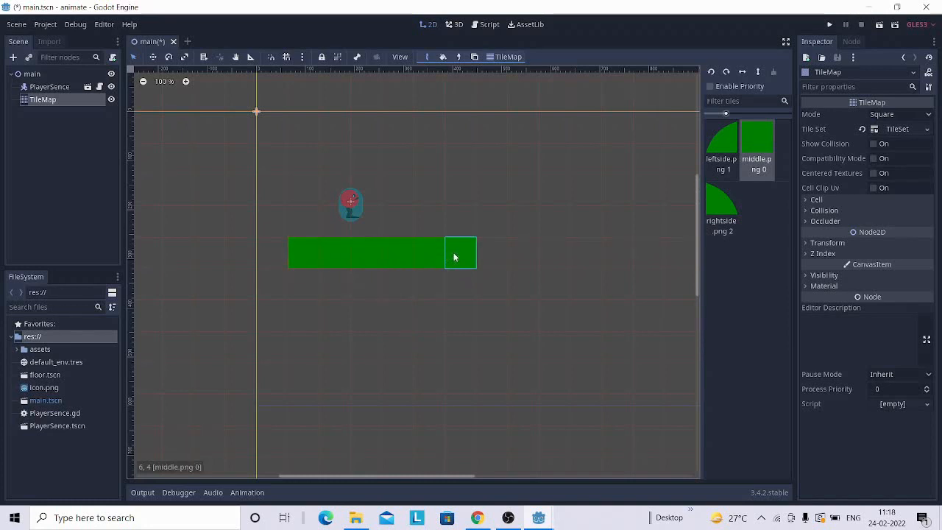
right_click_drag(454, 254, 309, 258)
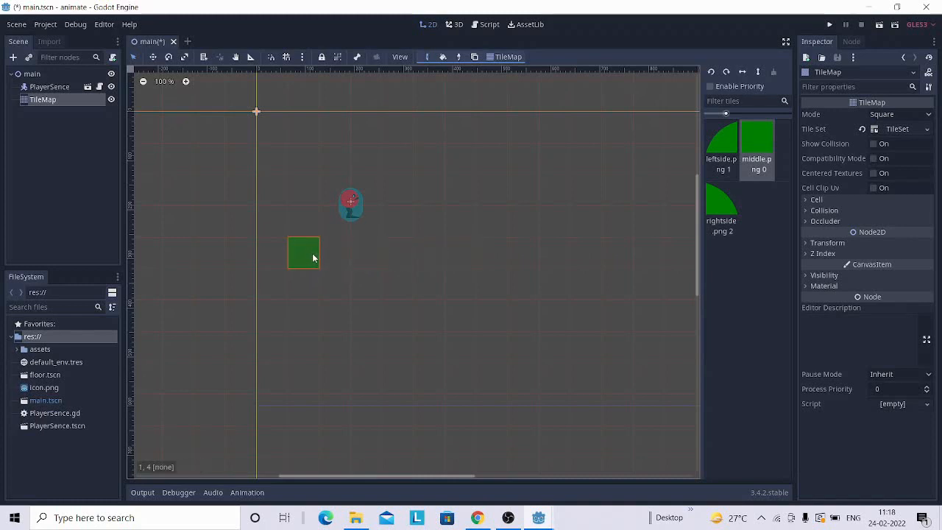
left_click_drag(312, 254, 446, 257)
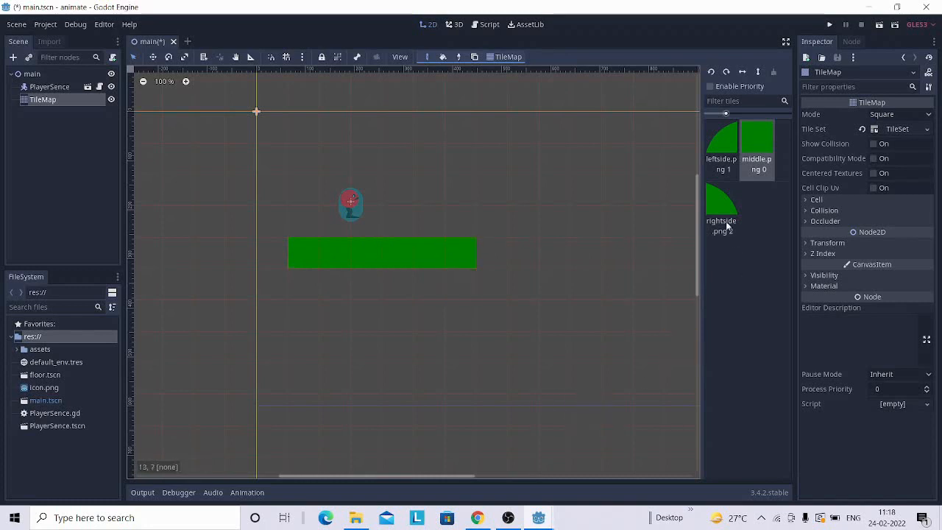
Step: Cap the row with leftside.png on its left end and rightside.png on its right end, both rotated 180 degrees and flipped horizontally
left_click(720, 144)
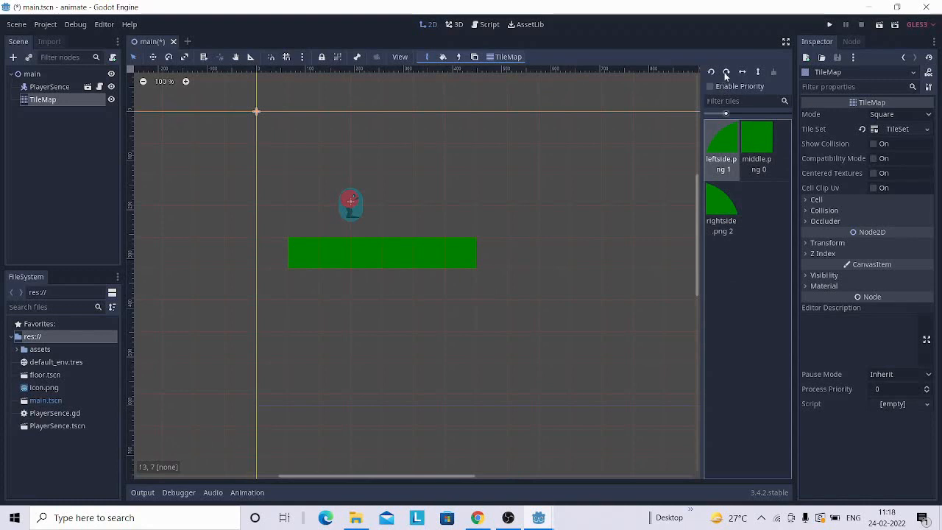
left_click(726, 73)
left_click(726, 73)
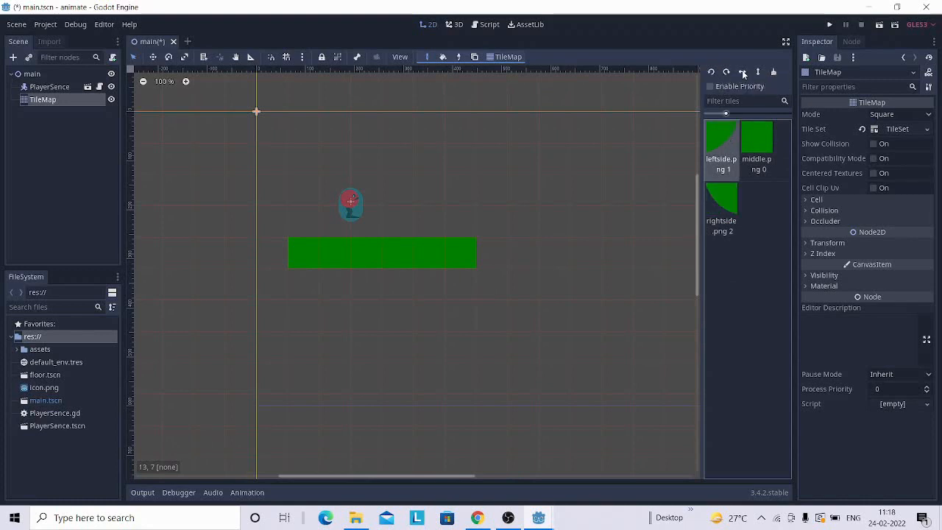
left_click(742, 72)
left_click(273, 246)
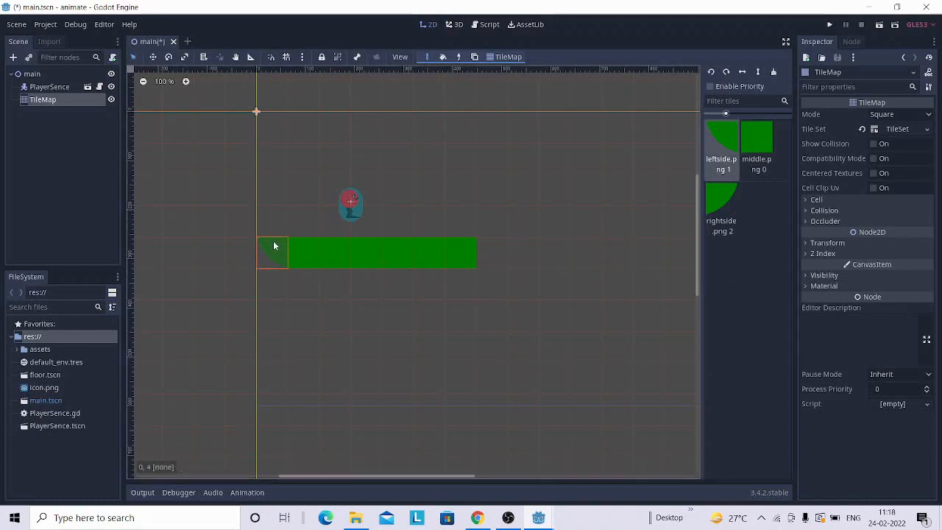
left_click(721, 200)
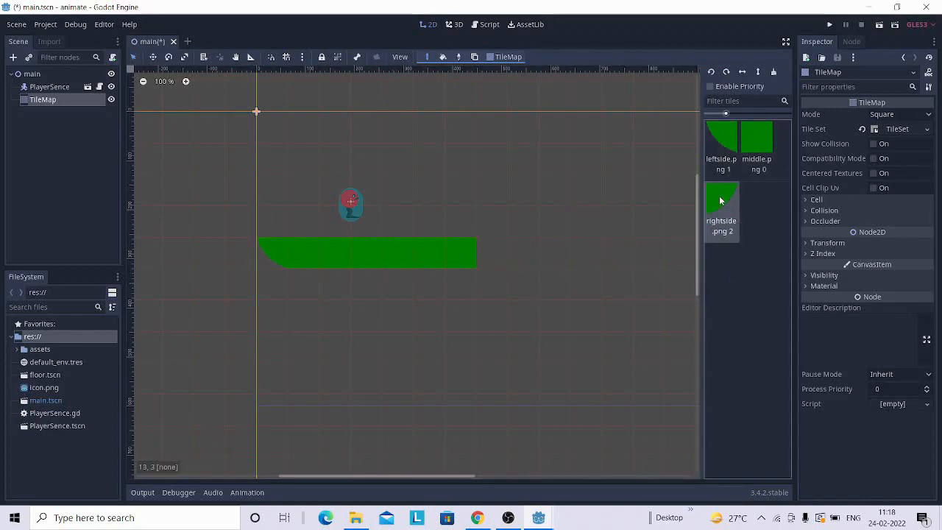
left_click(489, 253)
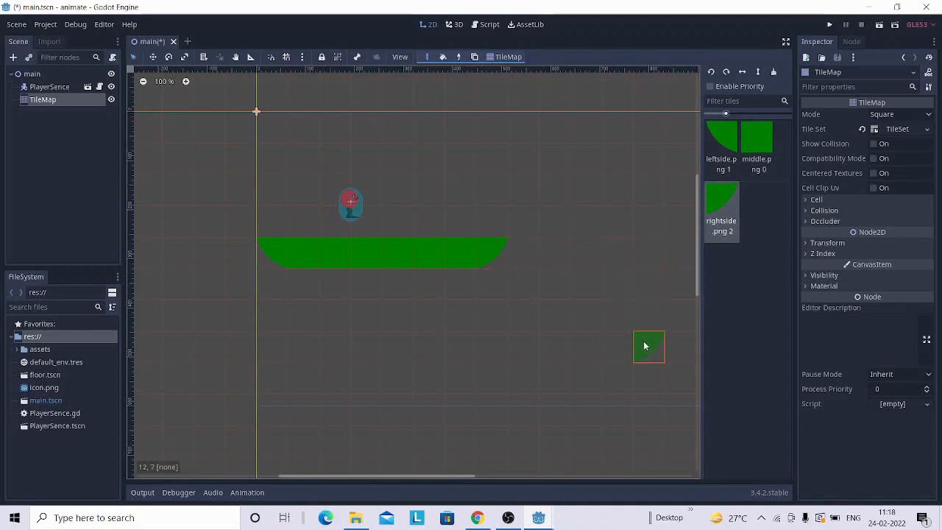
Step: Paint a second, lower platform with rightside.png at cell 12, 7, middle.png from 11, 7 to 6, 7, and leftside.png at 5, 7
left_click(643, 342)
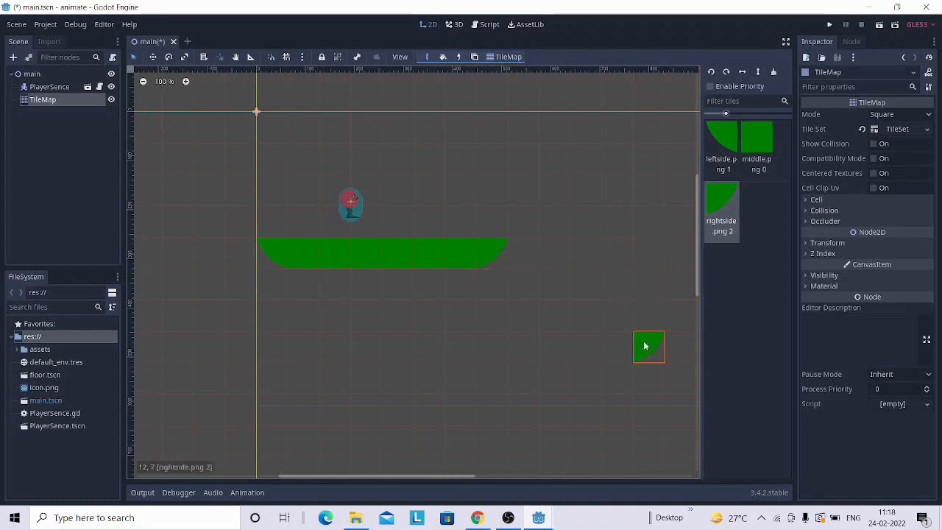
left_click(757, 140)
left_click_drag(617, 348, 466, 349)
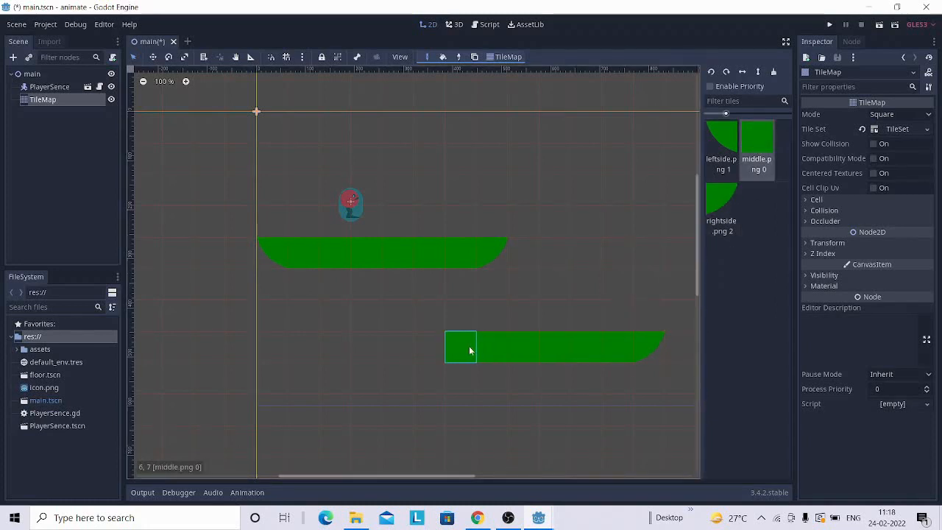
left_click(721, 151)
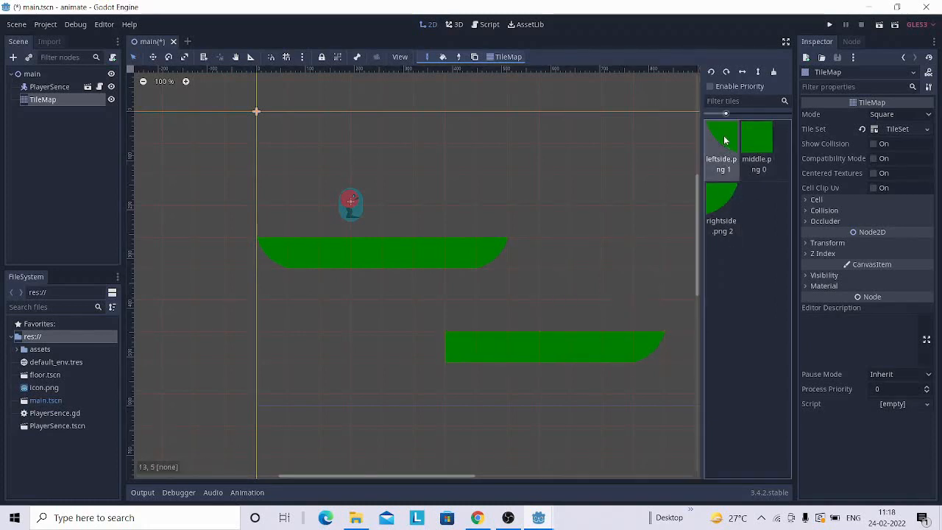
left_click(425, 349)
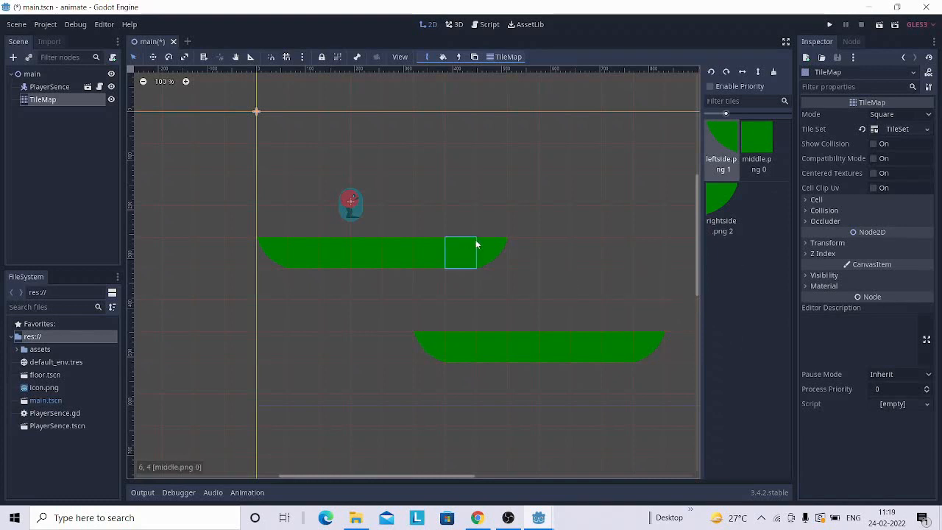
Step: Run the current scene and test the collisions by walking and jumping the player from the upper platform onto the lower one
left_click(879, 25)
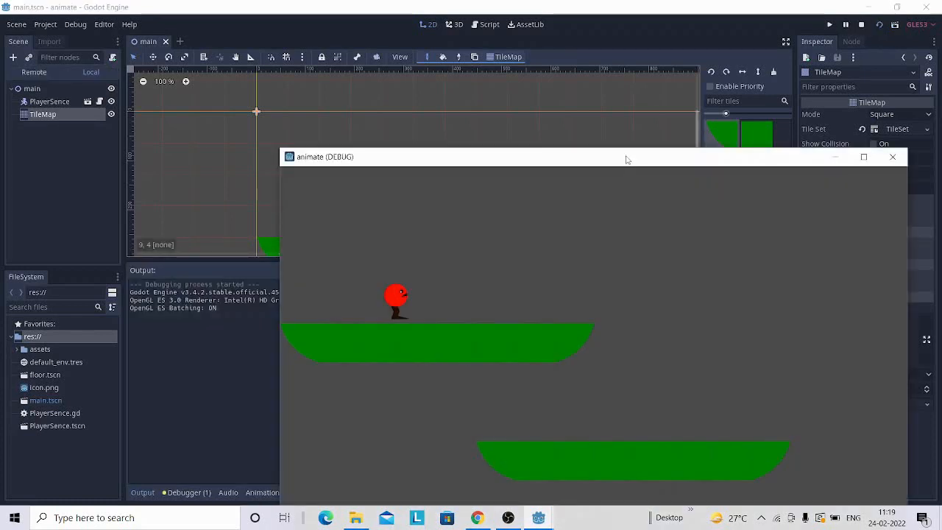
left_click_drag(625, 157, 443, 35)
key("Right")
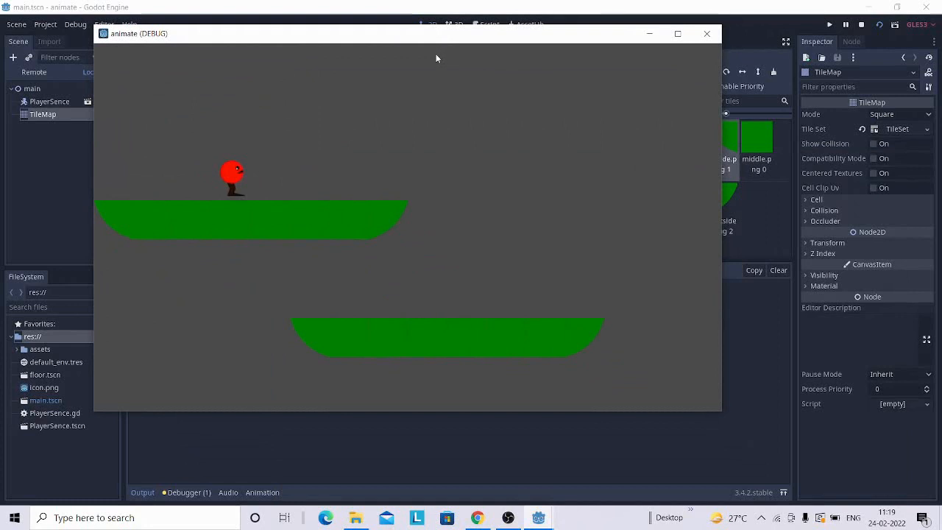
key("Right")
key("Right")
key("Up")
key("Right")
key("Up")
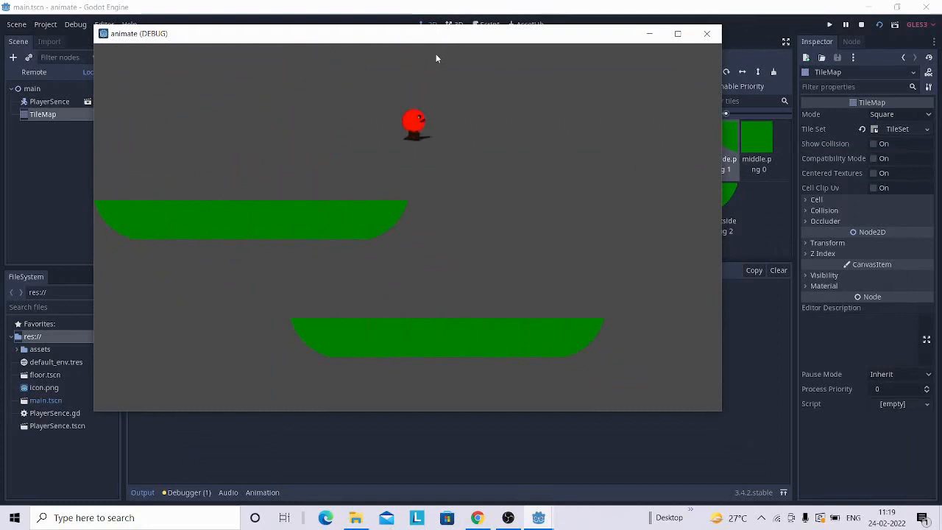
key("Right")
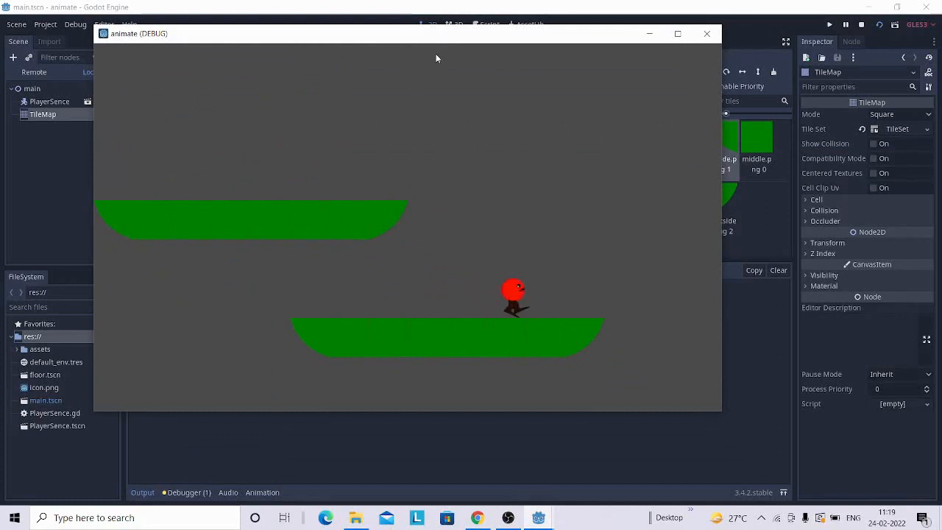
Step: Jump the player leftward from the lower platform back onto the upper one to test landing on it
key("Right")
key("Up")
key("Left")
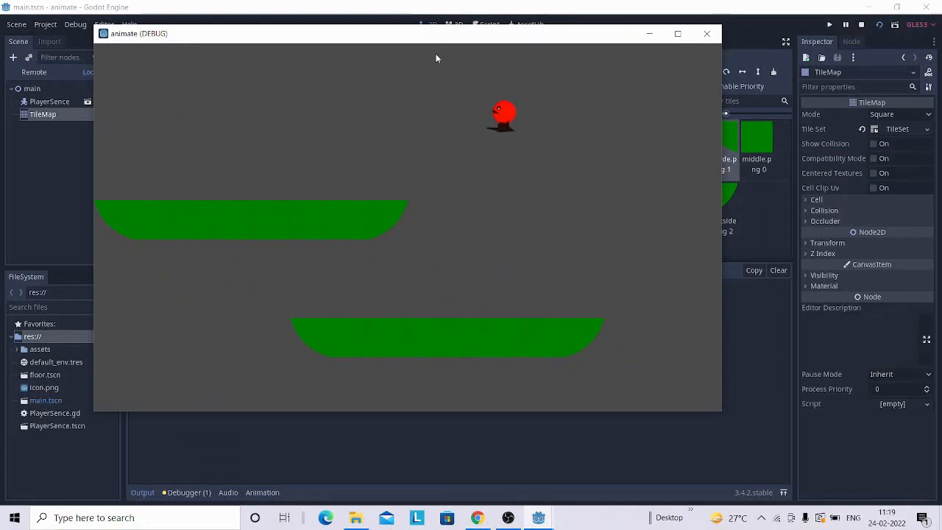
key("Up")
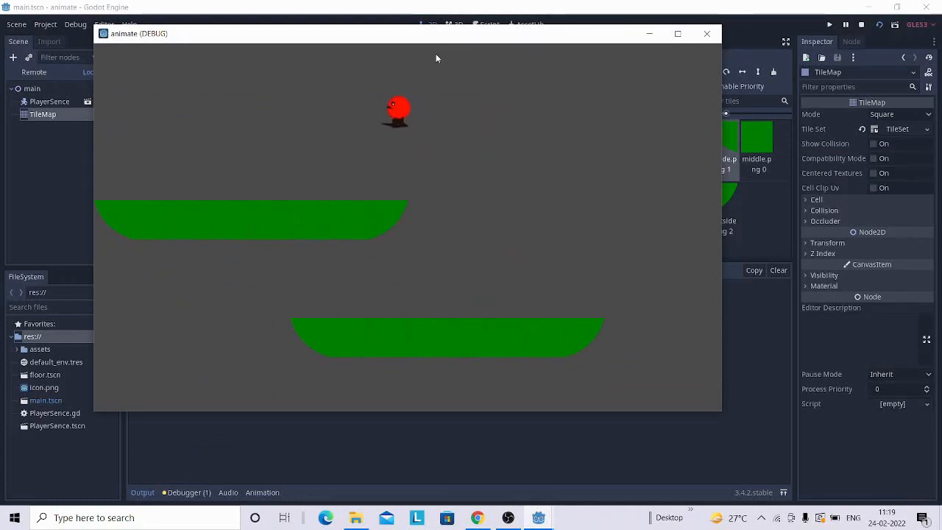
key("Left")
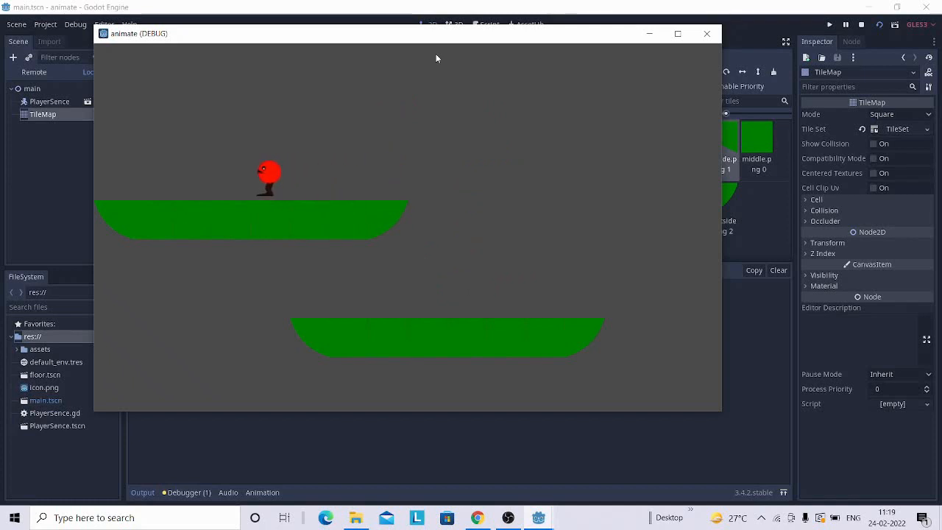
Step: Turn the player to the right and test repeated jumps past the upper platform's right end
key("Right")
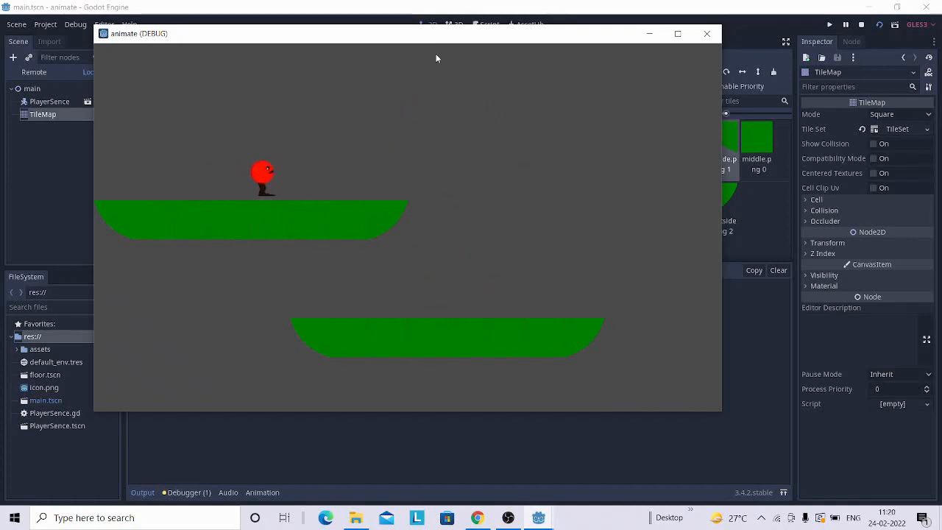
key("Up")
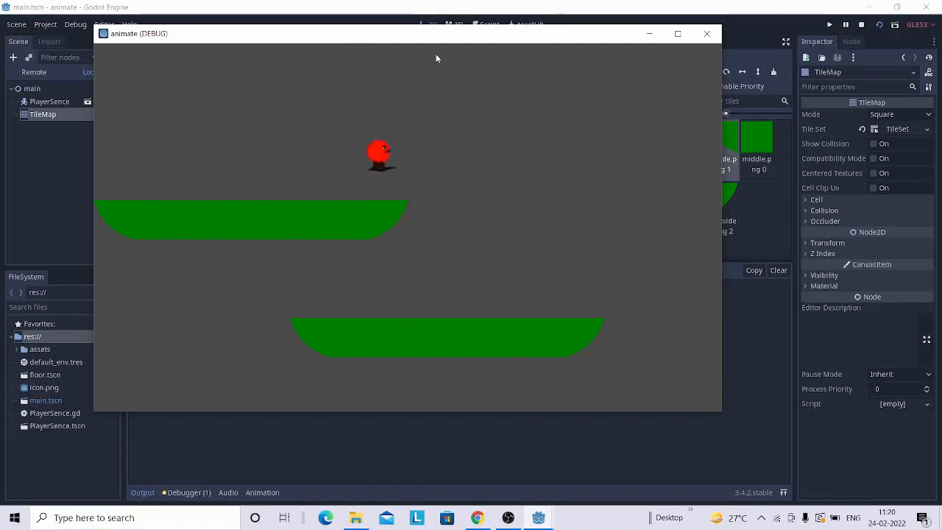
key("Up")
key("Up")
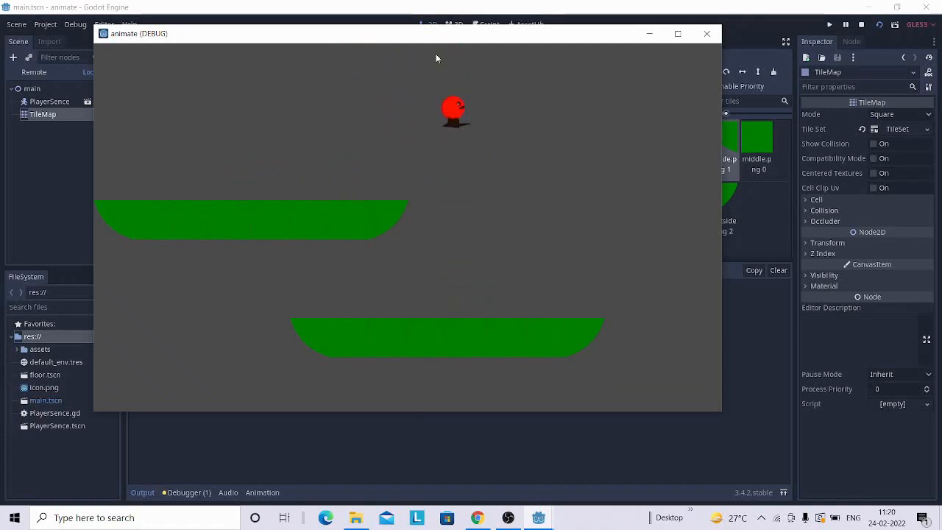
key("Up")
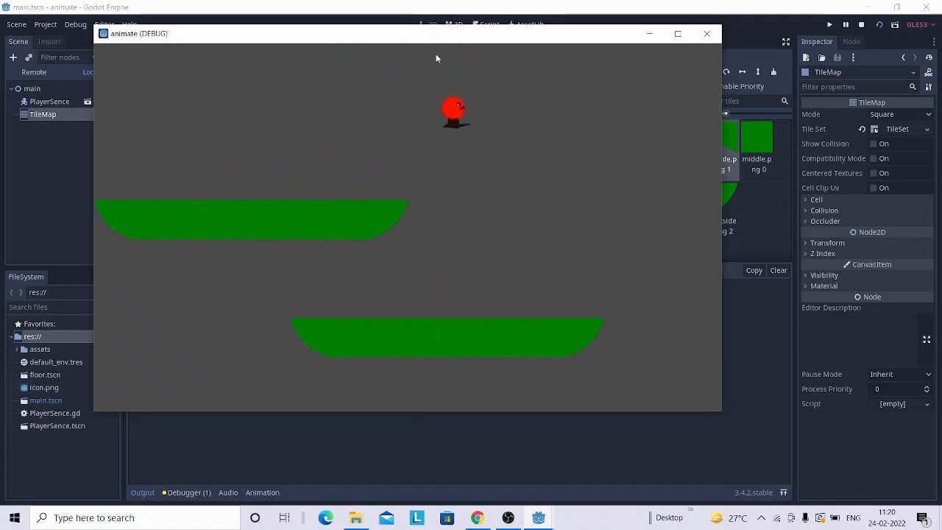